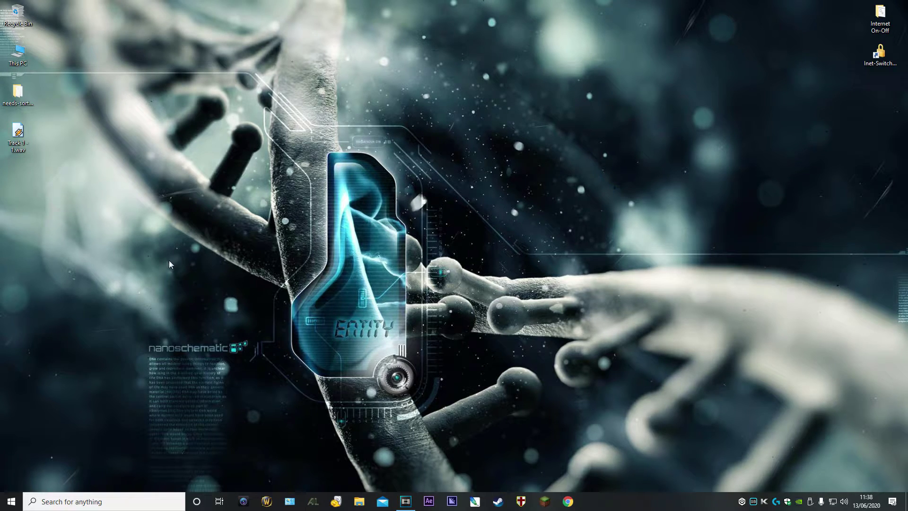
Run ipconfig in Command Prompt to show Ethernet IPv4 192.168.0.4, mask 255.255.255.0, gateway 192.168.0.1.
left_click(128, 502)
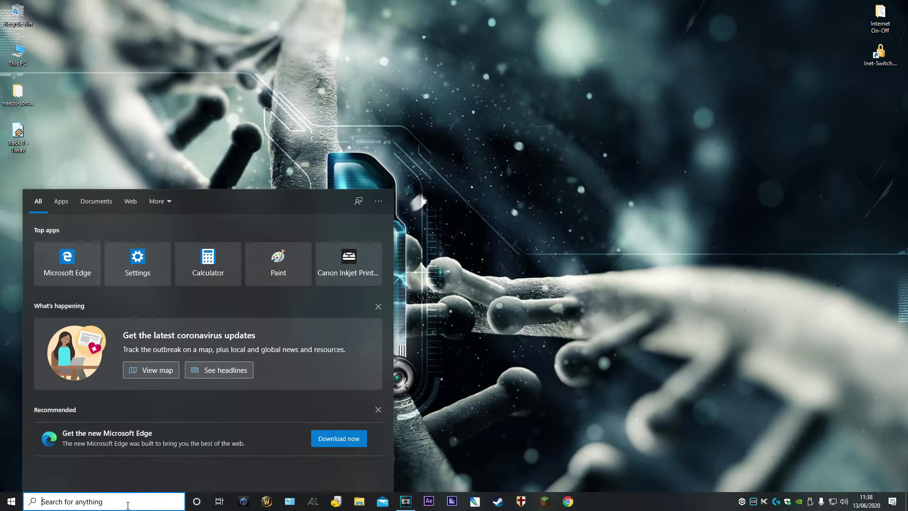
type("cmd")
left_click(35, 228)
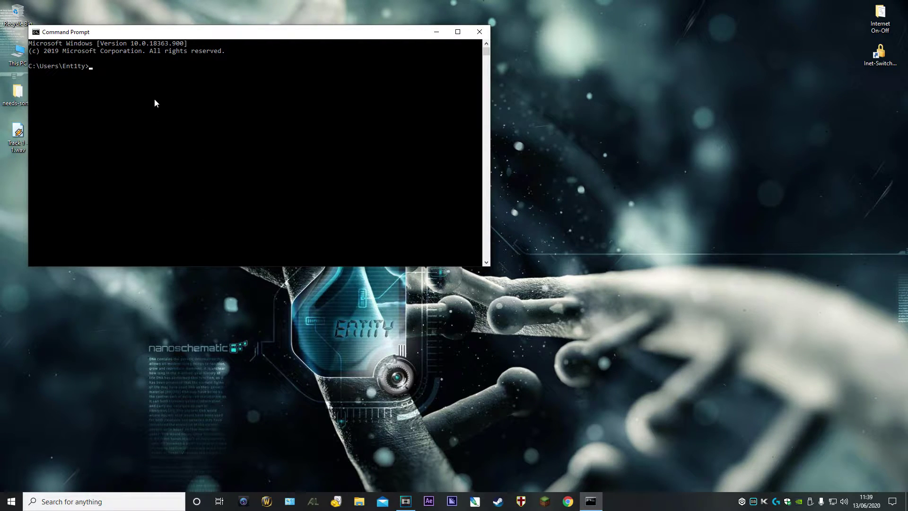
type("ipconfig")
key("Return")
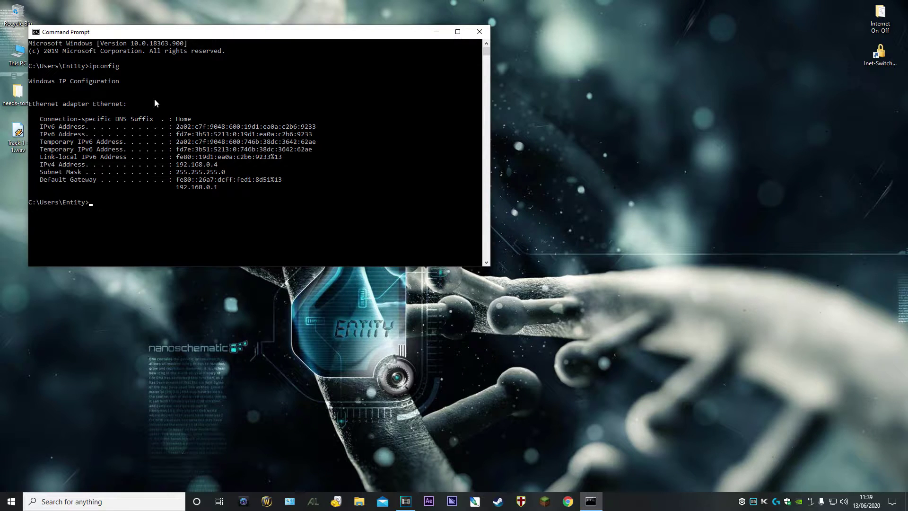
left_click_drag(245, 37, 516, 178)
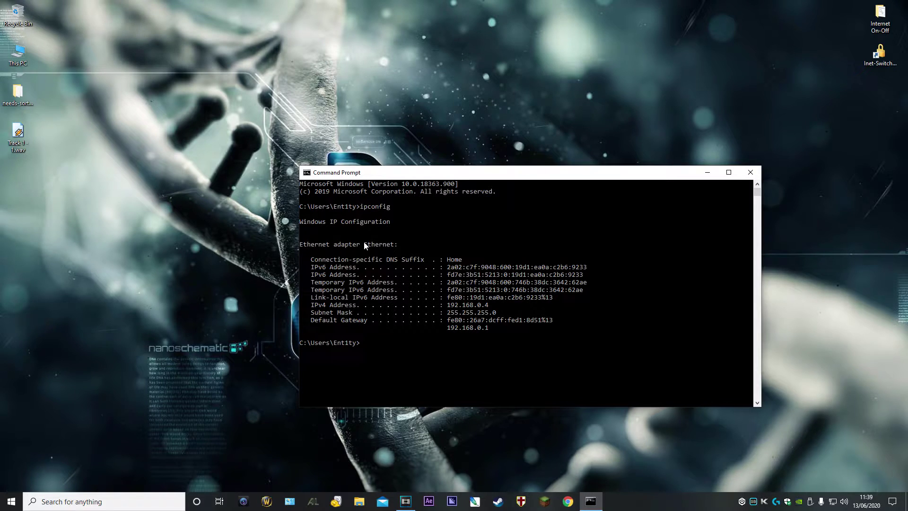
left_click_drag(364, 245, 393, 247)
left_click_drag(311, 306, 492, 306)
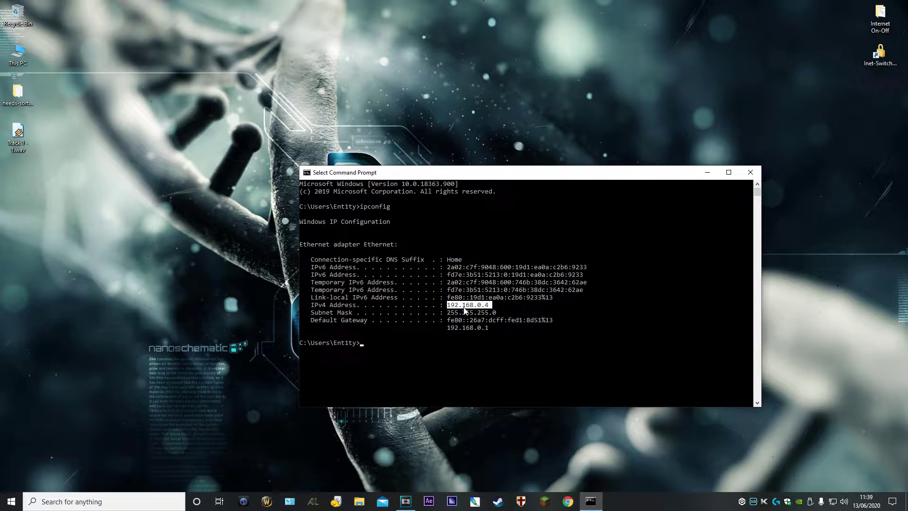
double_click(456, 314)
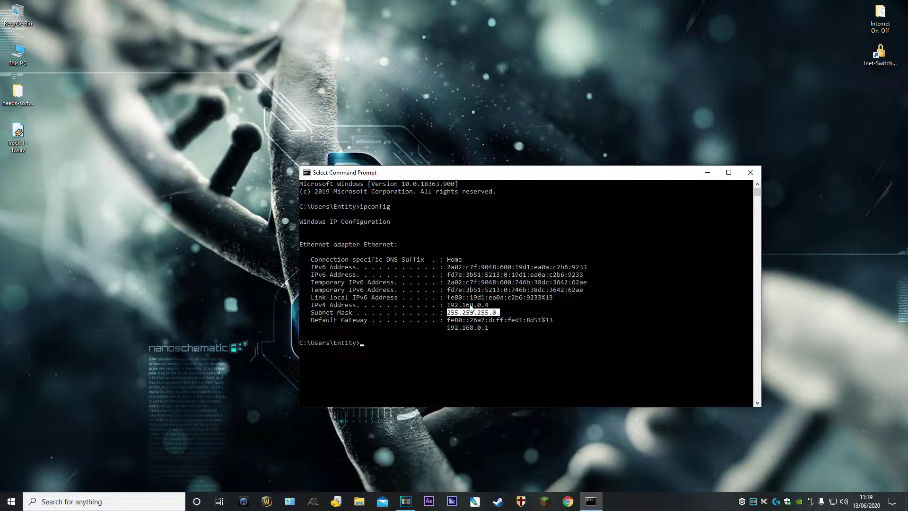
left_click(458, 327)
double_click(459, 328)
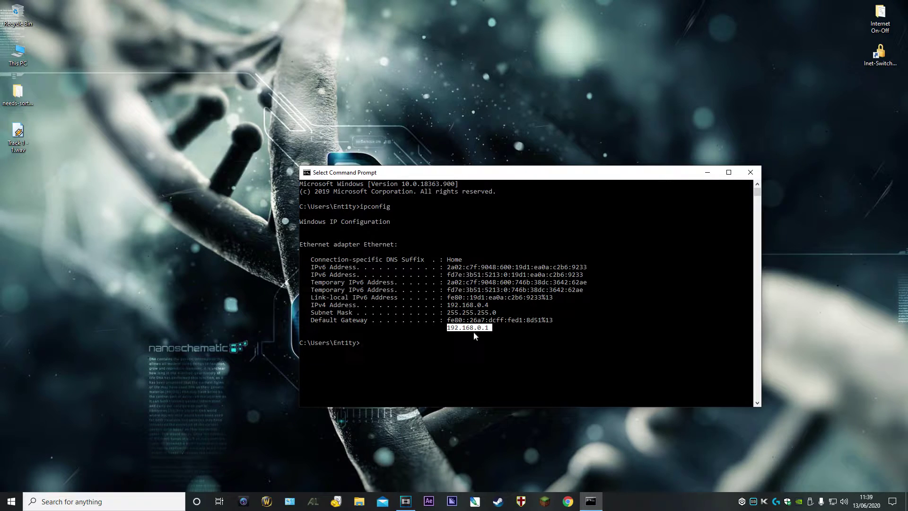
double_click(460, 305)
double_click(466, 313)
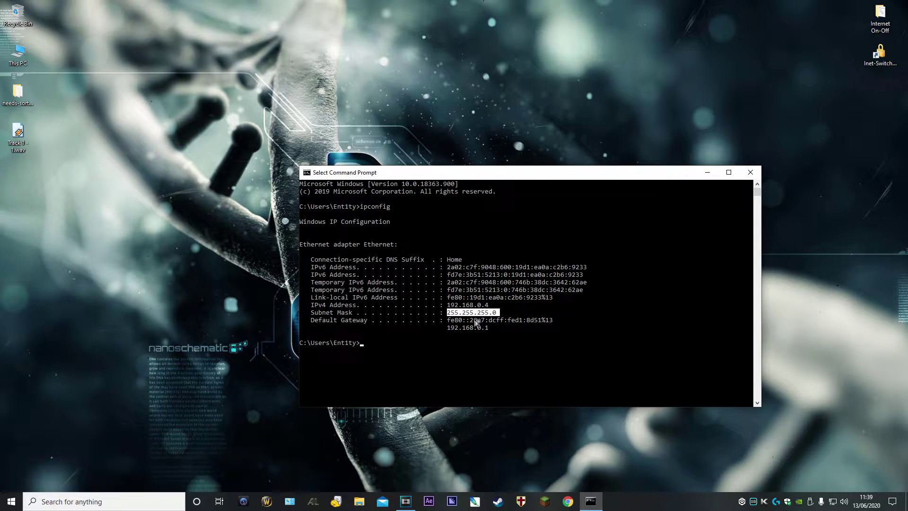
double_click(467, 328)
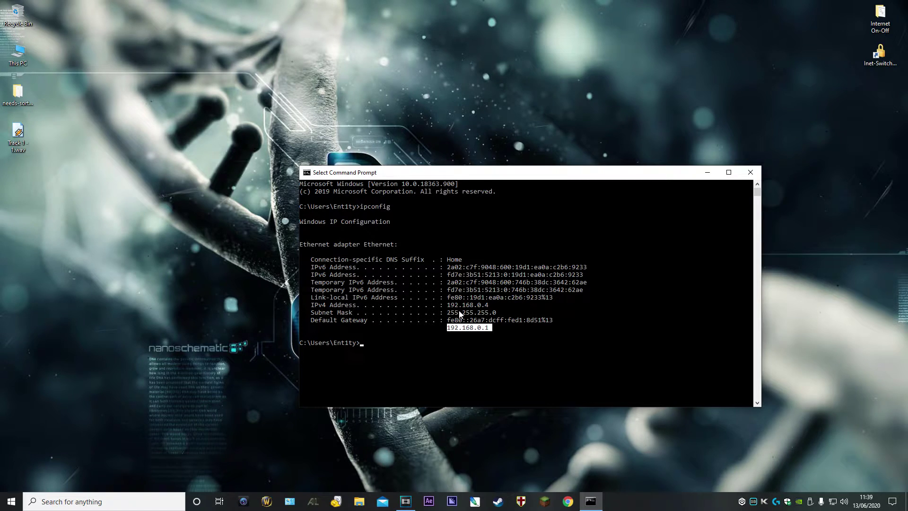
left_click_drag(462, 306, 463, 314)
left_click(463, 313)
double_click(461, 314)
double_click(466, 328)
left_click(465, 329)
left_click_drag(447, 327, 487, 328)
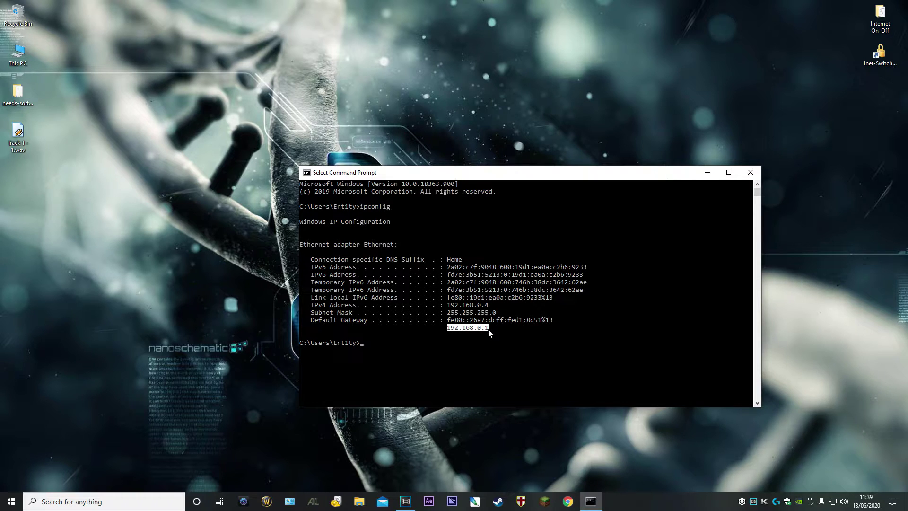
double_click(456, 306)
double_click(463, 313)
double_click(465, 327)
left_click_drag(364, 245, 393, 248)
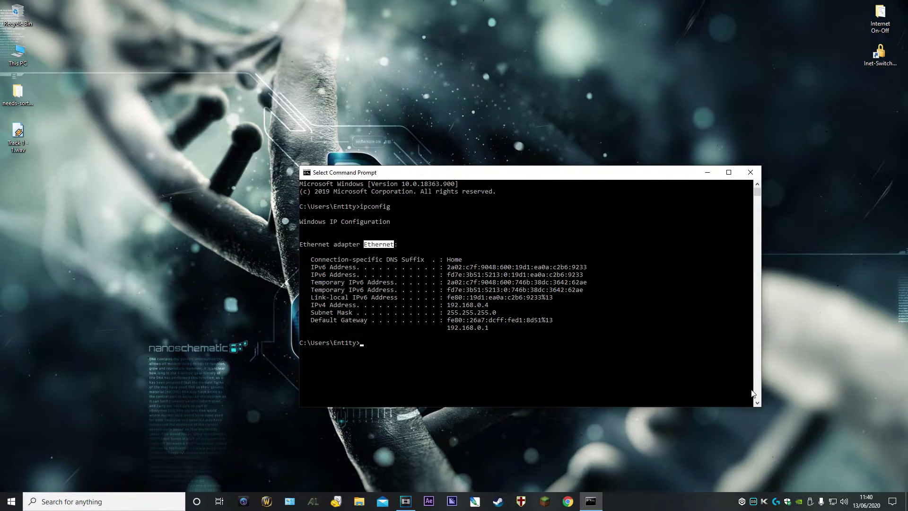
left_click_drag(760, 409, 573, 382)
Reach Network Connections through Network & Internet settings > Ethernet > Change adapter options, and select Ethernet.
left_click_drag(455, 177, 164, 15)
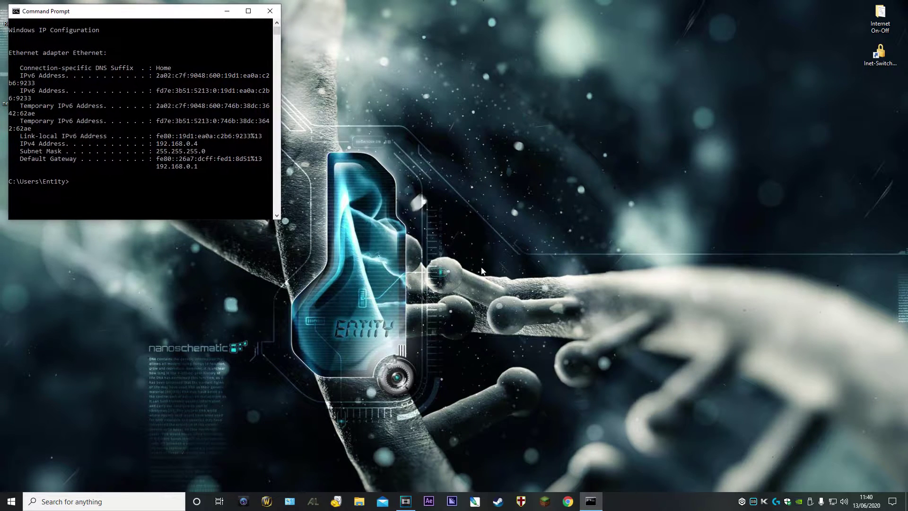
left_click(832, 501)
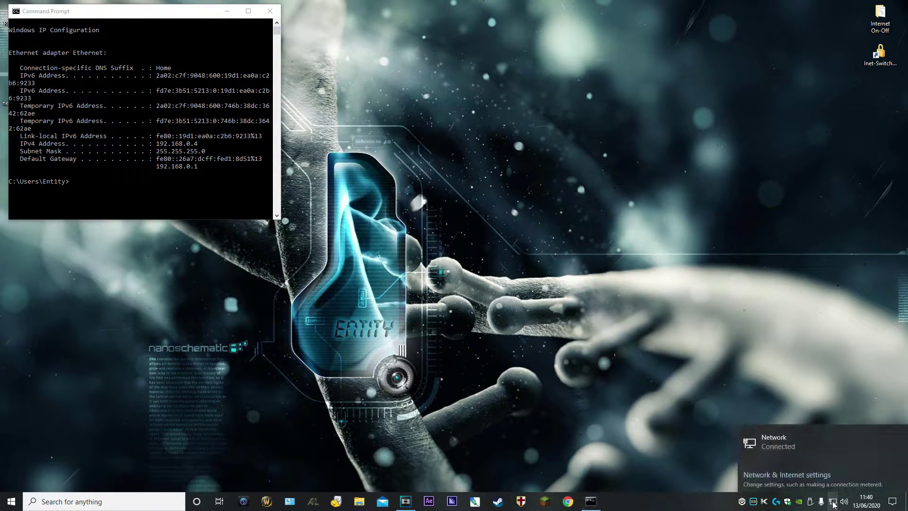
left_click(797, 473)
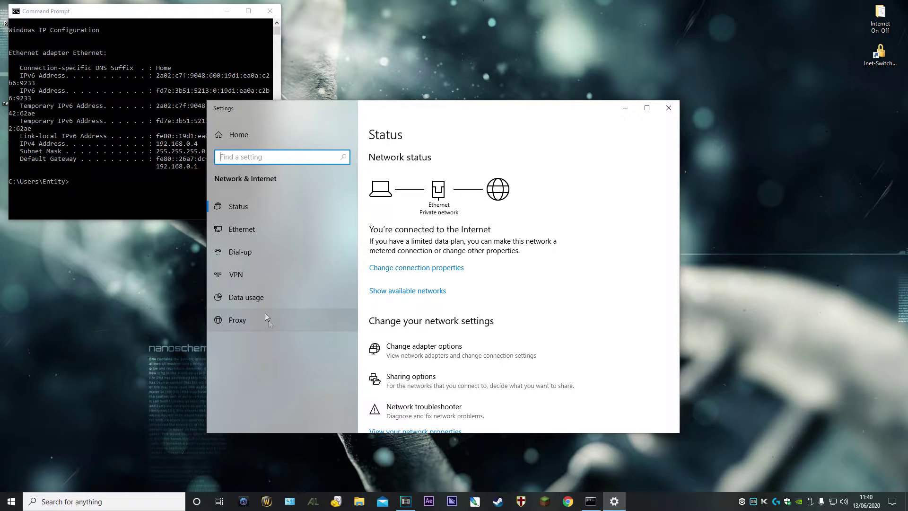
left_click(242, 229)
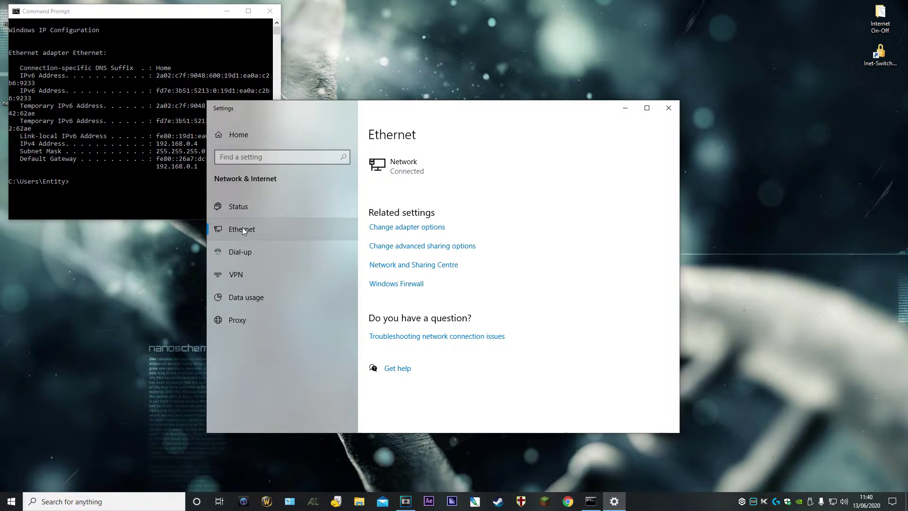
left_click(422, 229)
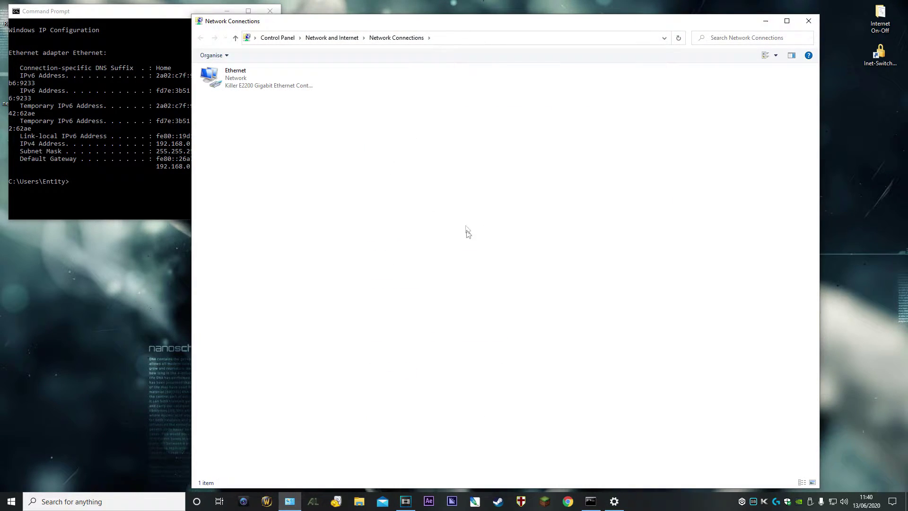
left_click_drag(357, 25, 409, 22)
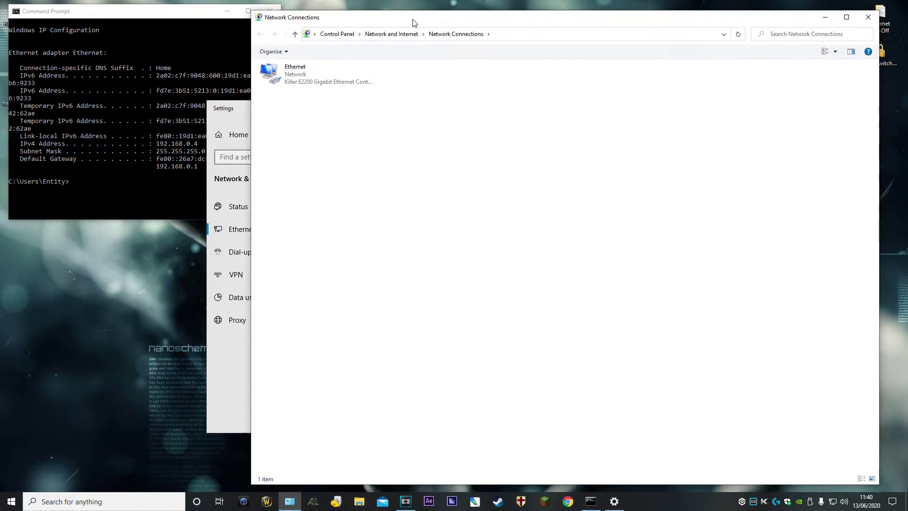
left_click(274, 72)
Untick Internet Protocol Version 6 (TCP/IPv6) in the Ethernet adapter's properties.
right_click(290, 77)
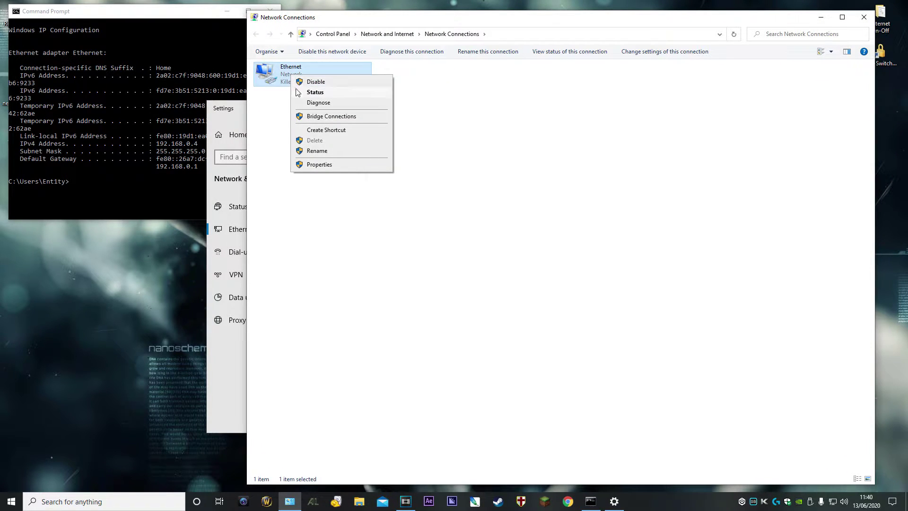
left_click(321, 168)
left_click_drag(349, 59, 478, 150)
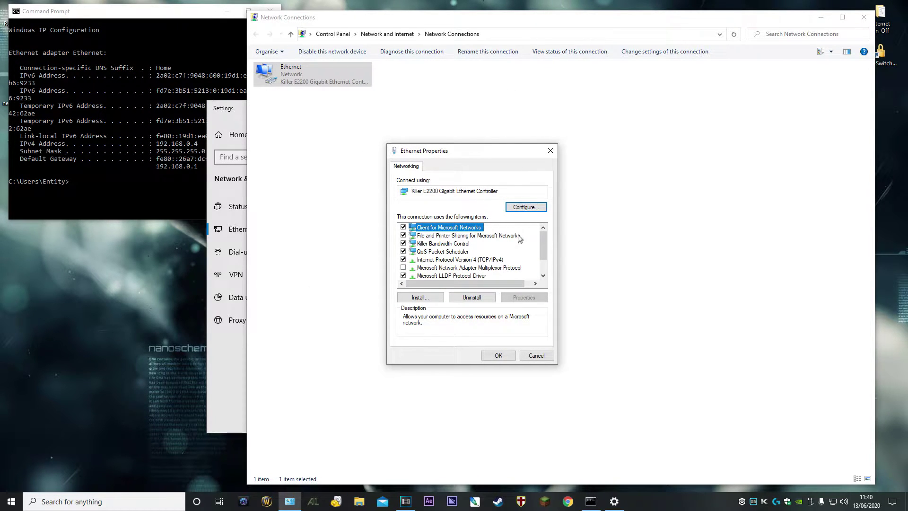
left_click_drag(541, 239, 540, 260)
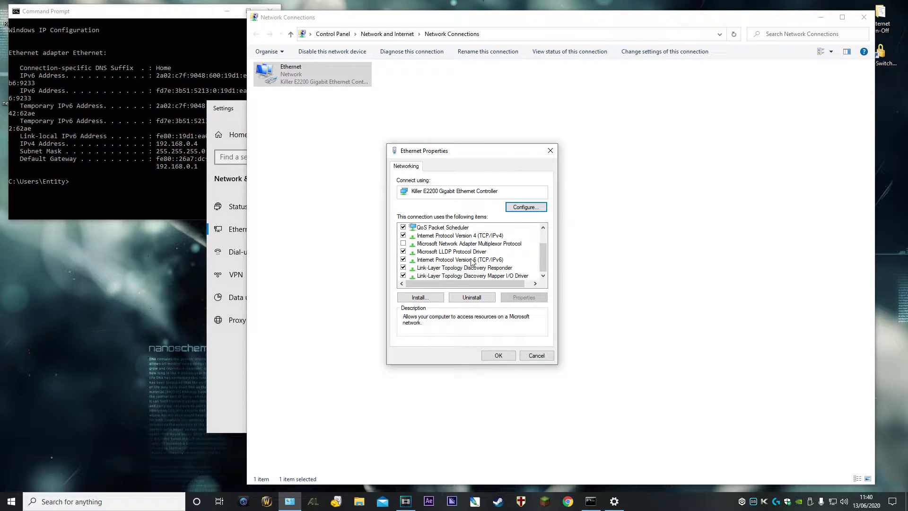
left_click(402, 259)
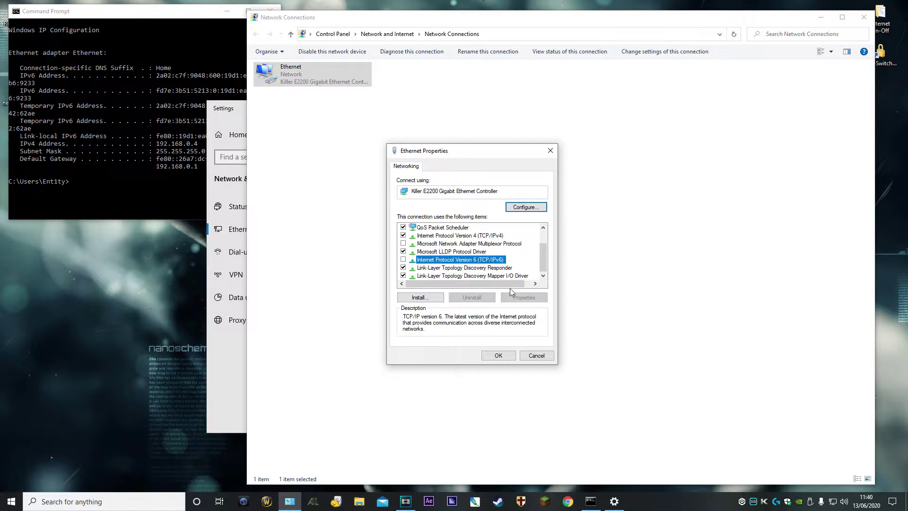
left_click(441, 236)
Switch TCP/IPv4 to a static IP 192.168.0.4 with subnet mask 255.255.255.0.
double_click(441, 236)
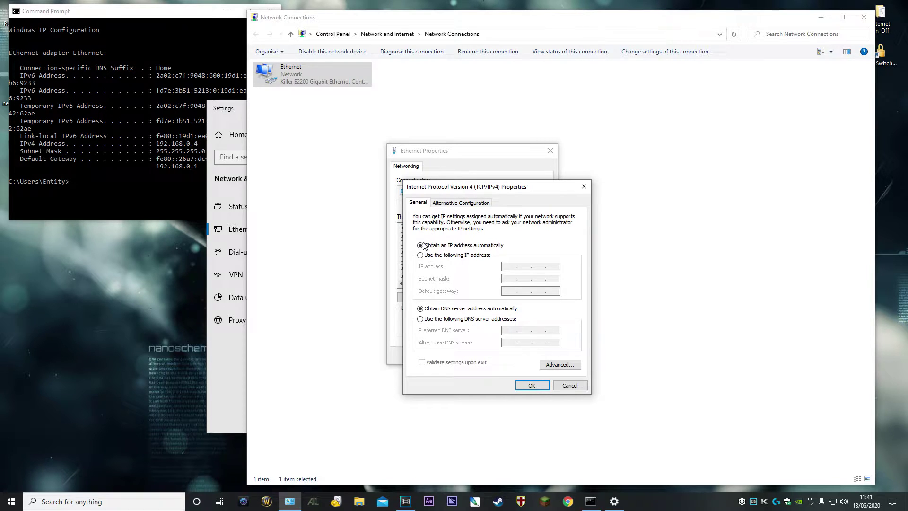
left_click(430, 256)
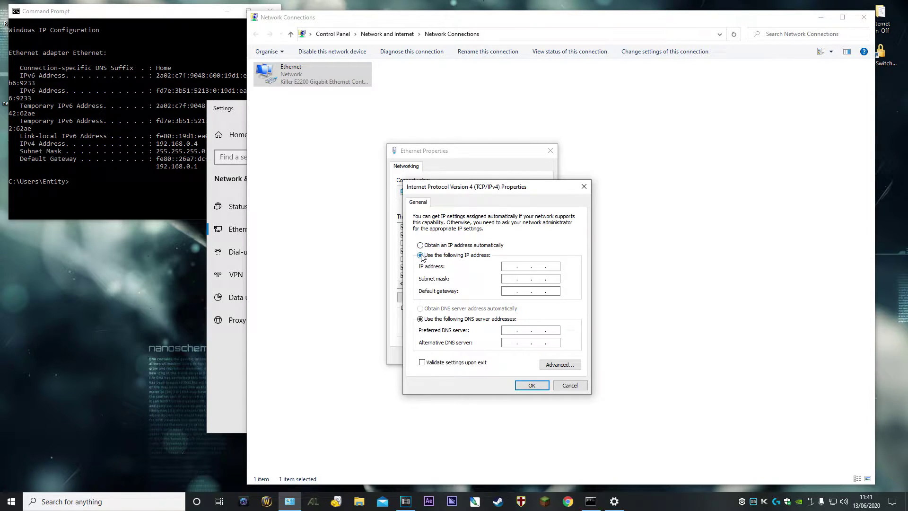
left_click(189, 206)
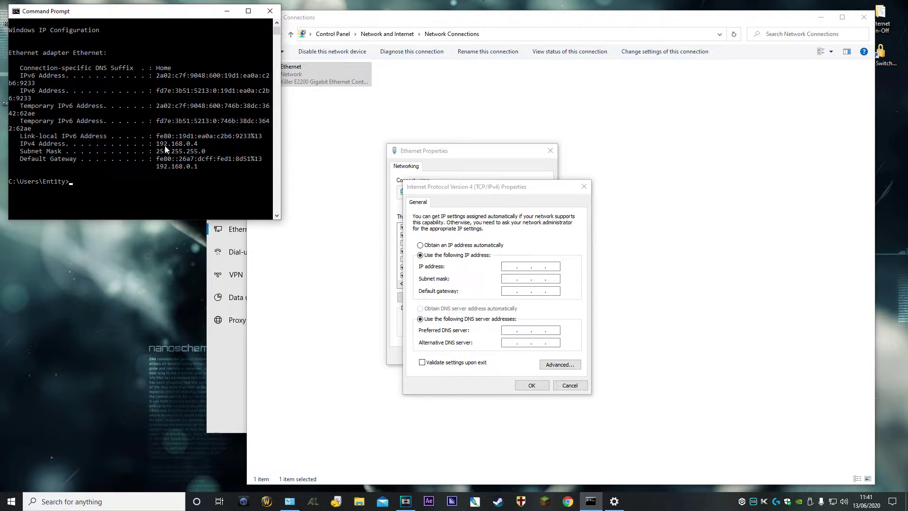
left_click(511, 267)
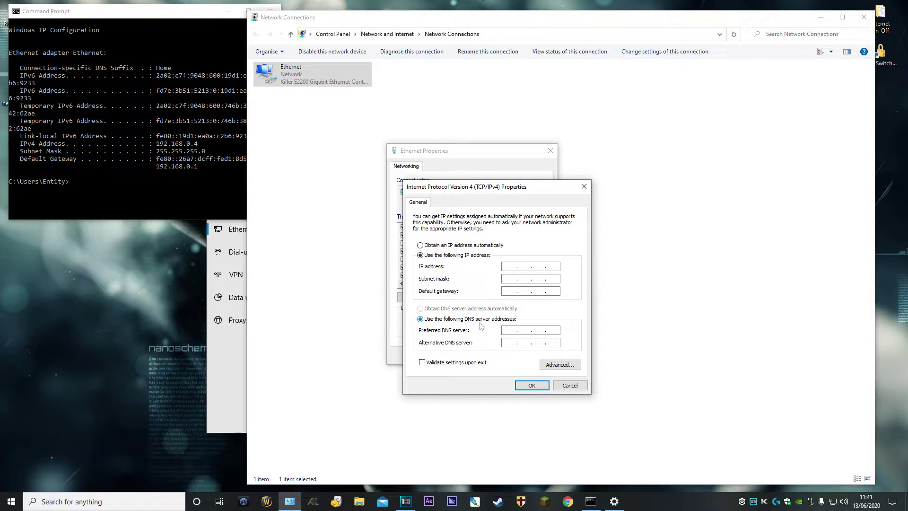
type("192.168.0.4")
left_click(509, 278)
left_click(510, 291)
Dismiss the invalid-entry error and re-enter the default gateway as 192.168.0.0.
key("shift+Tab")
key("Tab")
type("0")
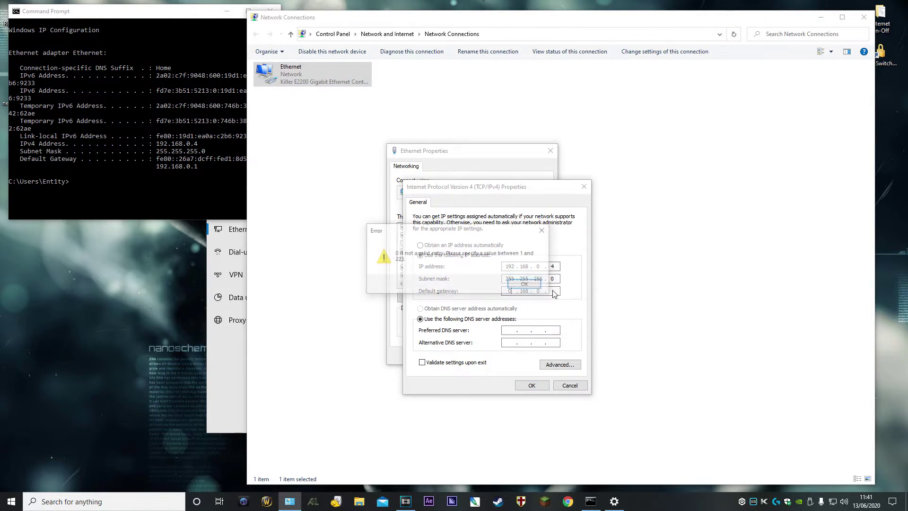
left_click(525, 284)
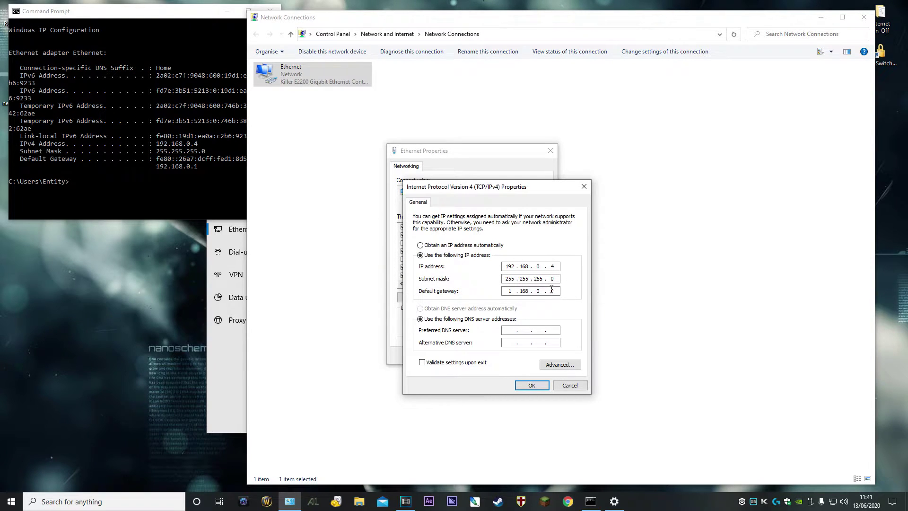
type("0")
key("BackSpace")
key("BackSpace")
key("BackSpace")
type("0 . 0")
Confirm the static IPv4 and Ethernet properties, then close Network Connections and Ethernet Settings.
left_click(533, 383)
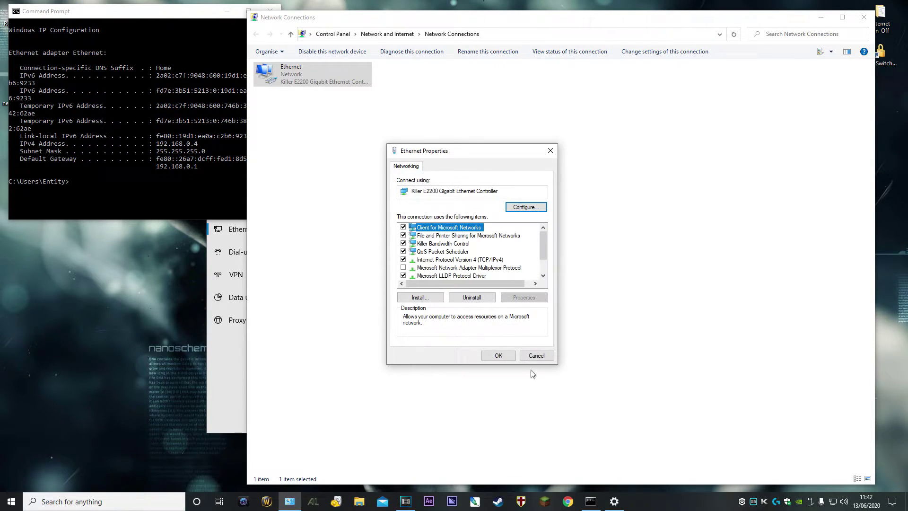
left_click(495, 356)
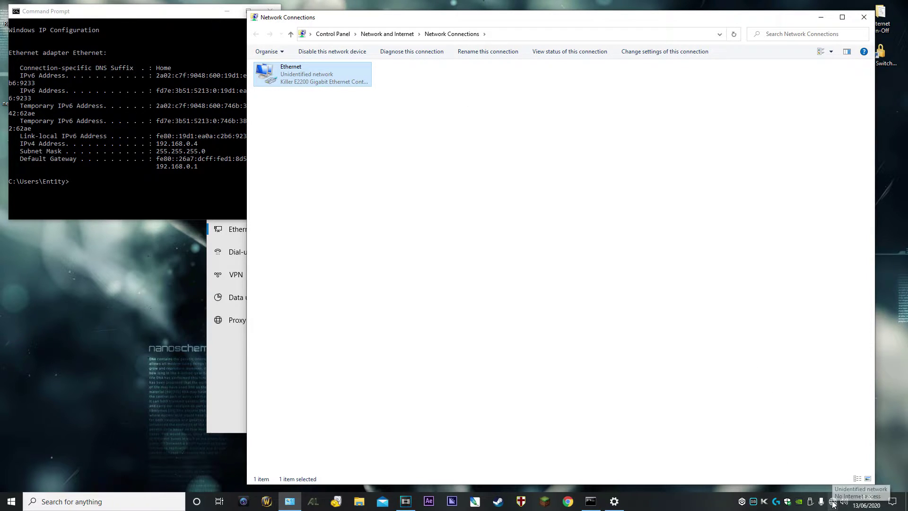
left_click(863, 17)
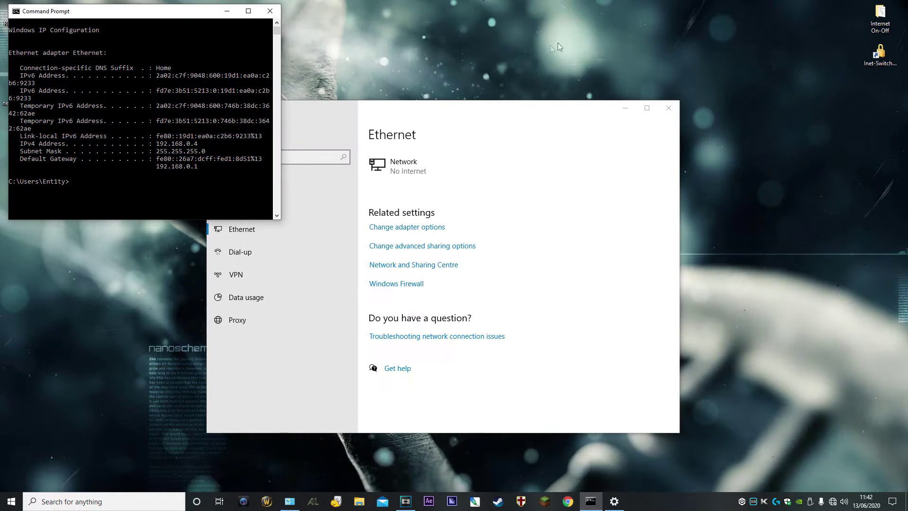
left_click(668, 107)
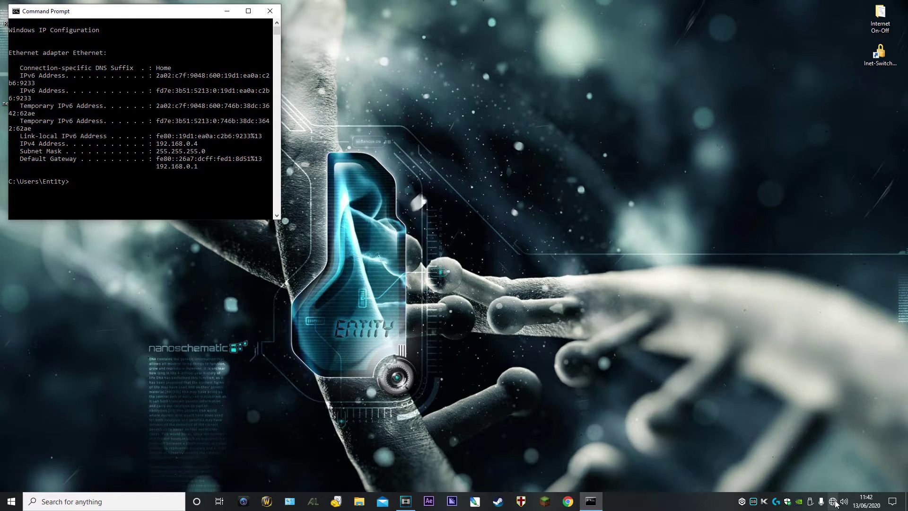
mouse_move(835, 505)
Open the Internet On-Off desktop folder and open Inet-Switch.bat in Notepad with Edit.
left_click(831, 9)
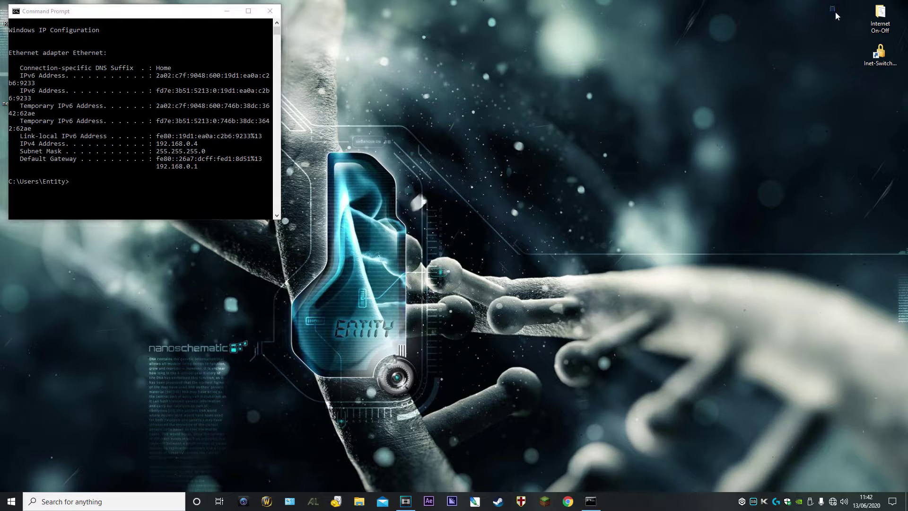
double_click(881, 12)
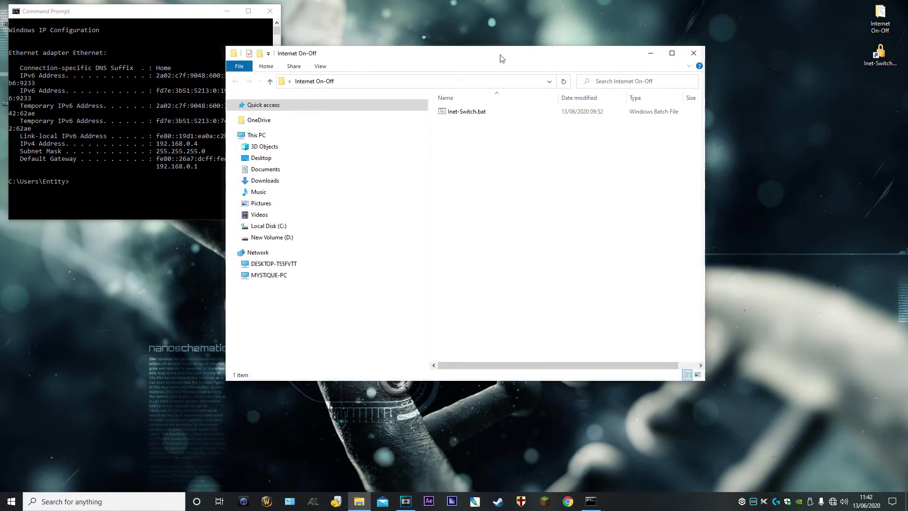
left_click_drag(501, 58, 624, 64)
right_click(616, 217)
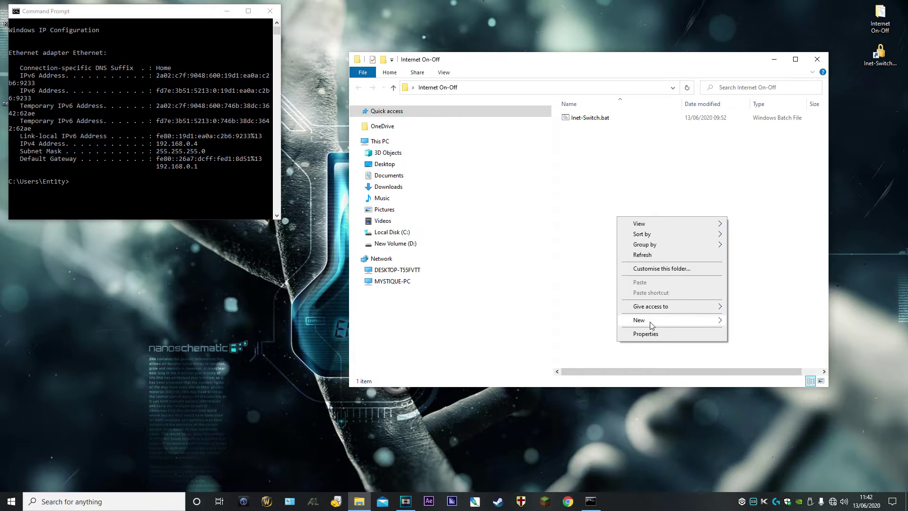
mouse_move(651, 324)
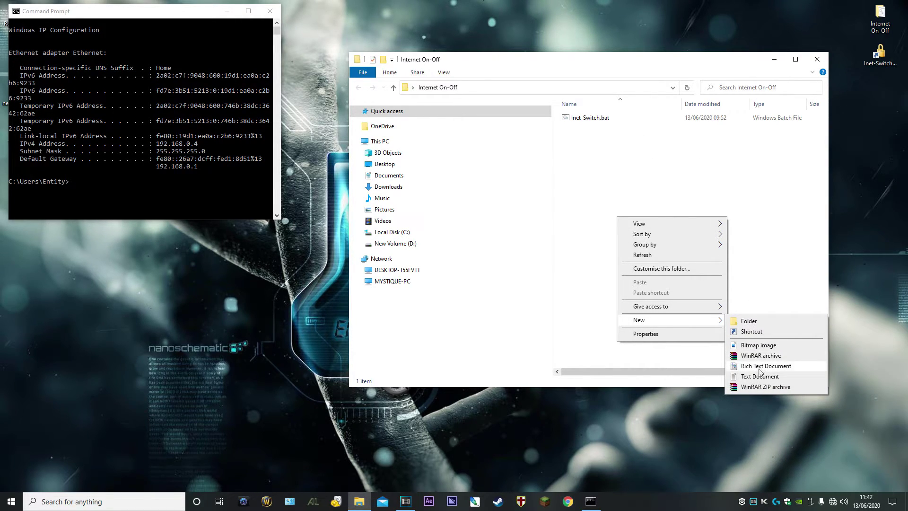
left_click(861, 252)
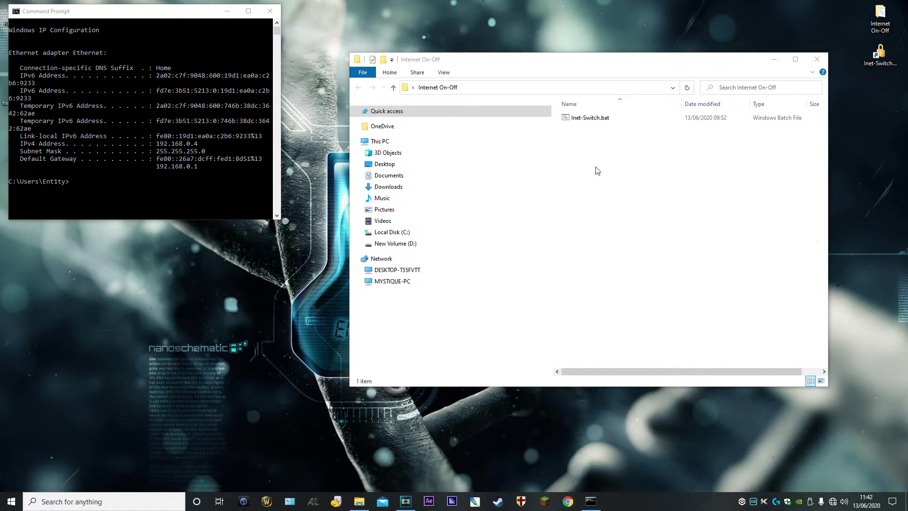
left_click(586, 117)
right_click(581, 117)
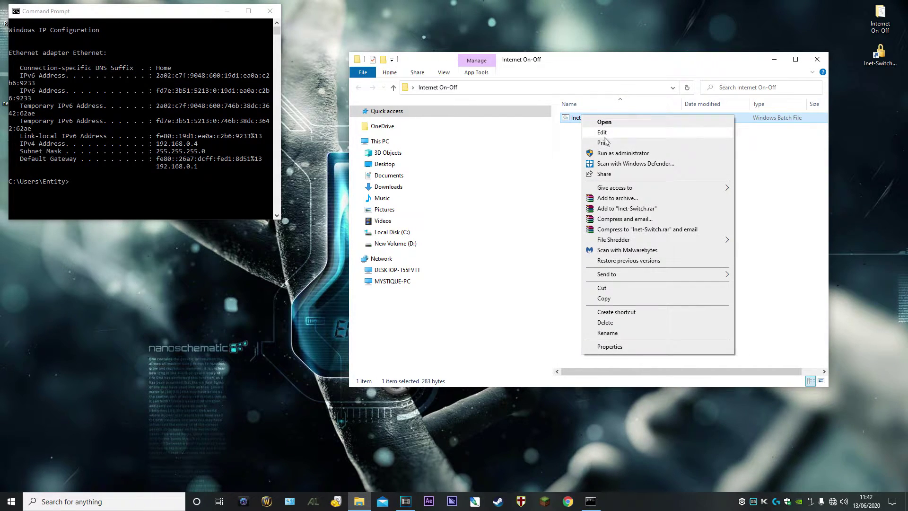
left_click(610, 134)
Compare the adapter name 'Ethernet' on script line 9 with the ipconfig output.
left_click_drag(376, 29, 430, 37)
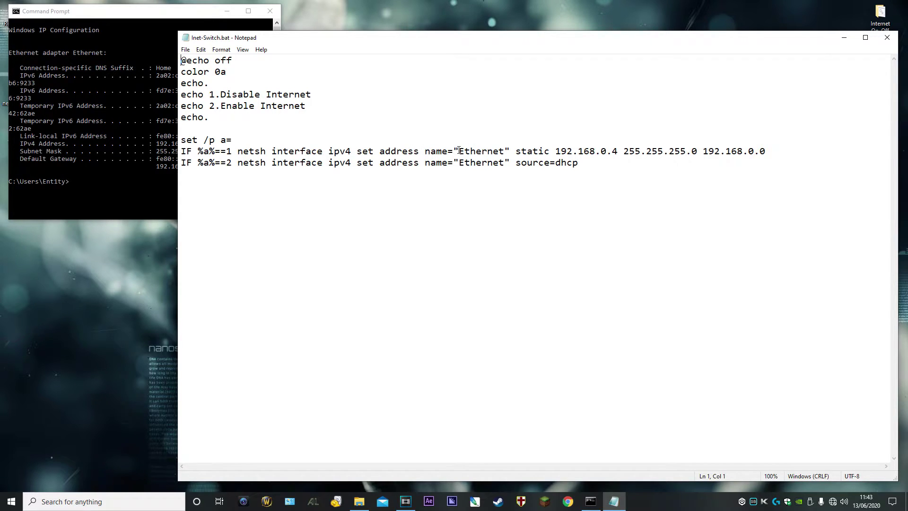
left_click_drag(459, 150, 505, 150)
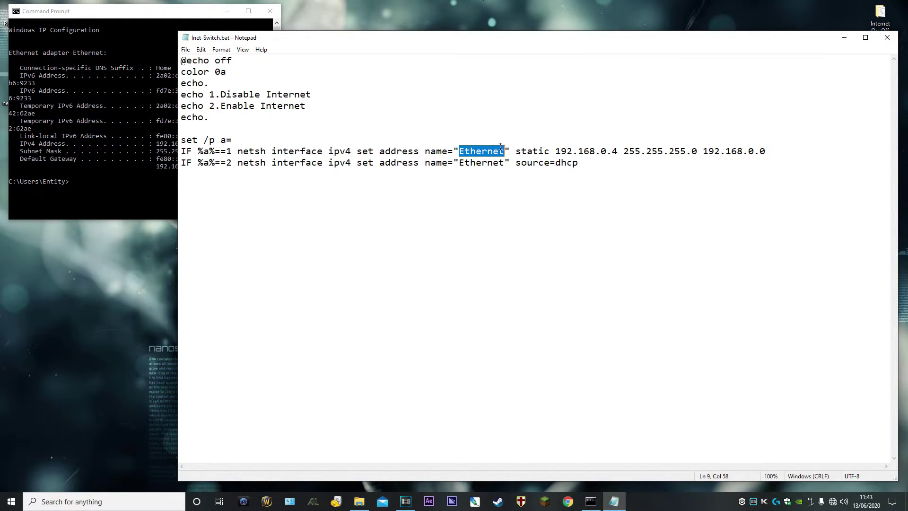
left_click(135, 173)
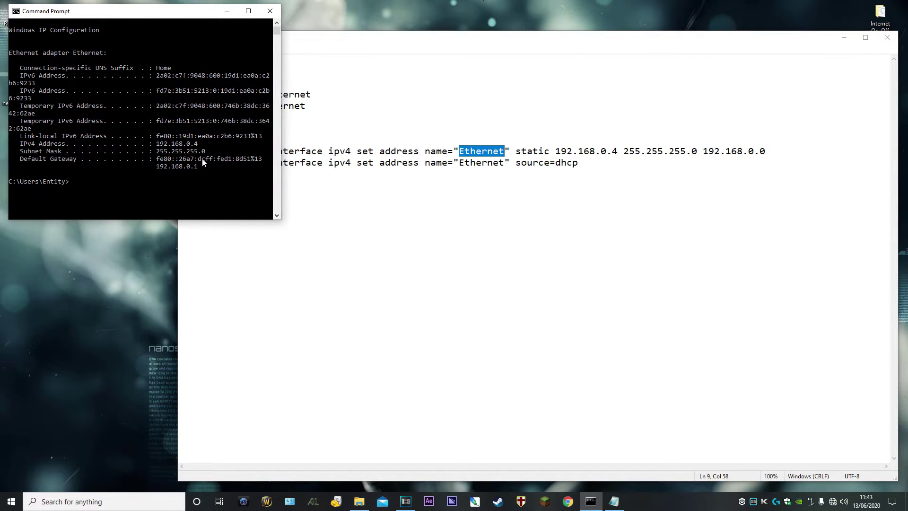
scroll(205, 160, "up", 2)
scroll(206, 158, "down", 6)
scroll(206, 158, "up", 5)
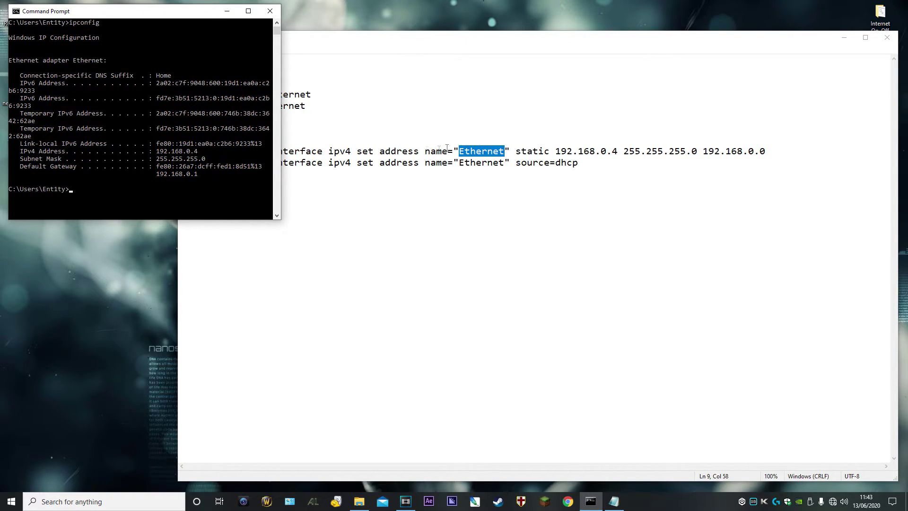
Check the script's address 192.168.0.4, gateway 192.168.0.0 and line 10 adapter name against ipconfig.
left_click(555, 150)
left_click_drag(555, 151, 618, 150)
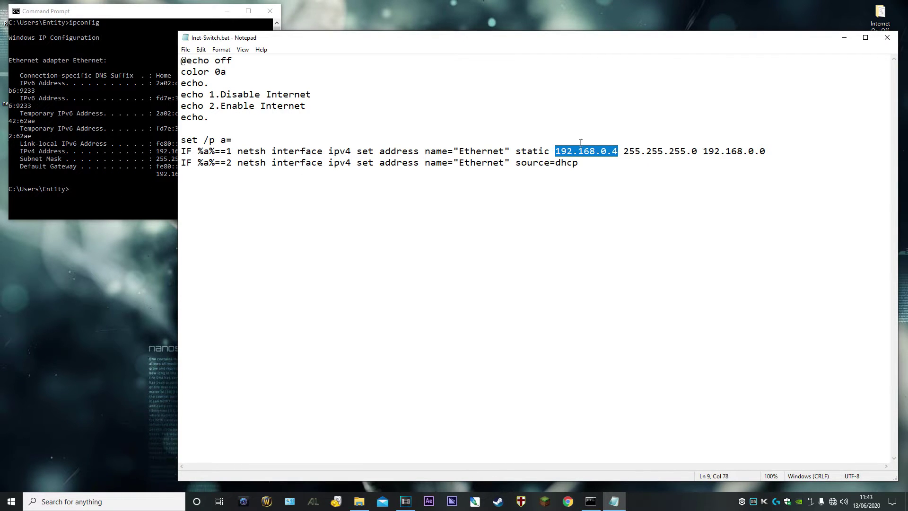
left_click(121, 197)
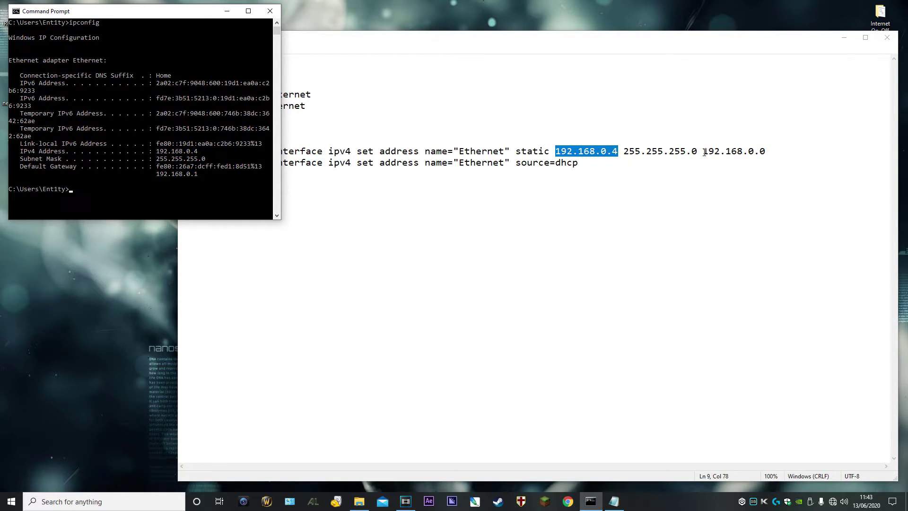
left_click_drag(704, 151, 765, 147)
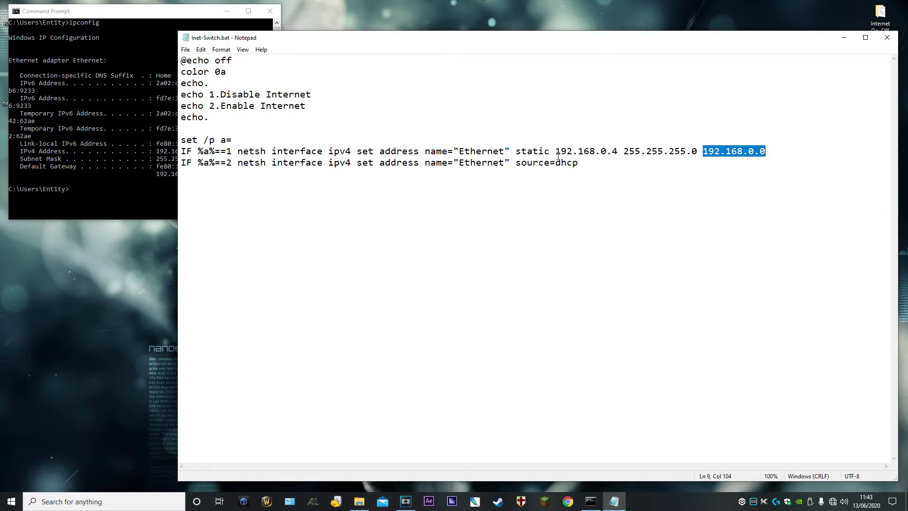
left_click_drag(555, 154, 766, 153)
left_click_drag(460, 161, 504, 161)
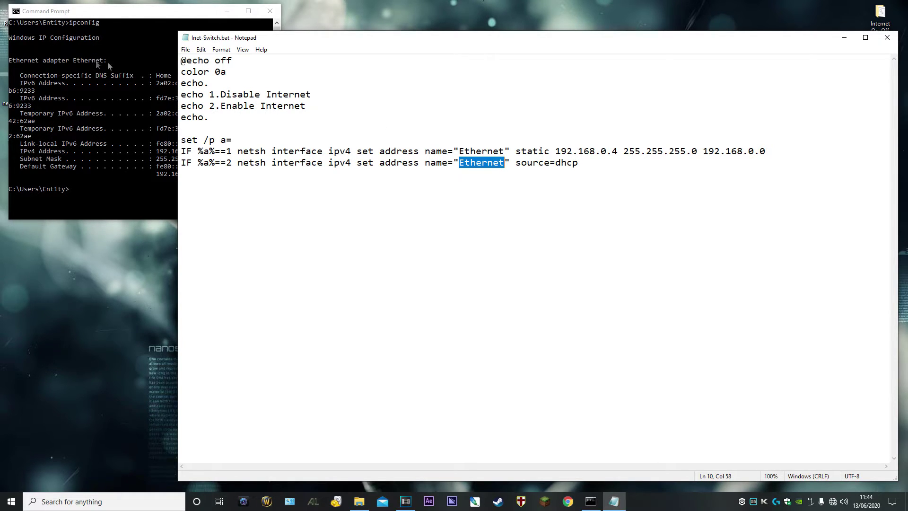
left_click(491, 202)
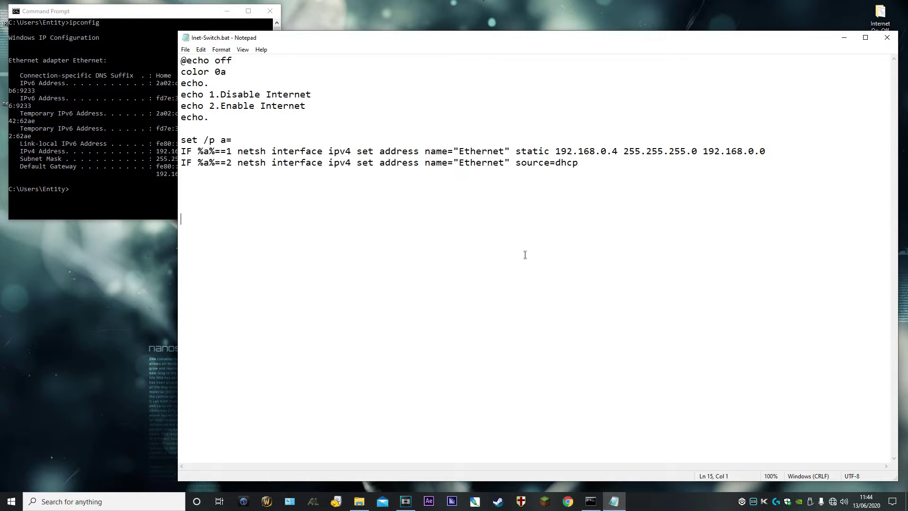
left_click(886, 38)
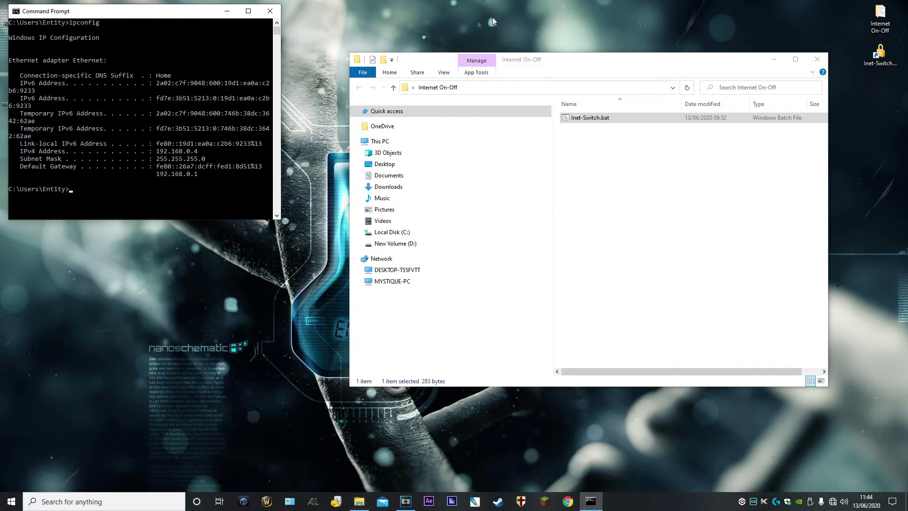
left_click(444, 71)
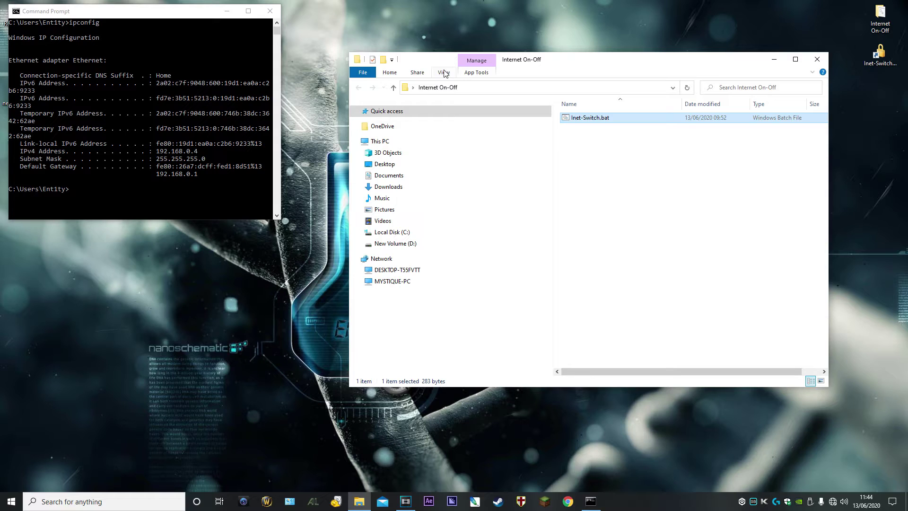
left_click(443, 71)
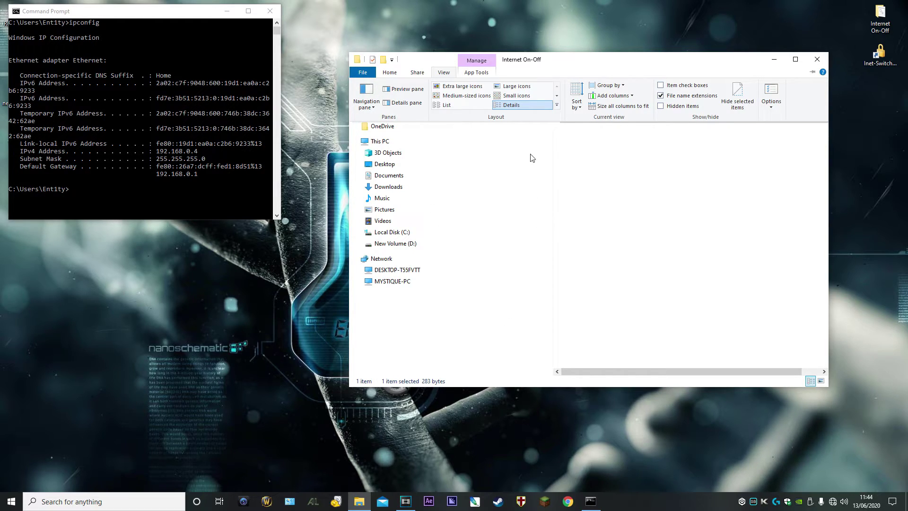
left_click(817, 59)
left_click(360, 501)
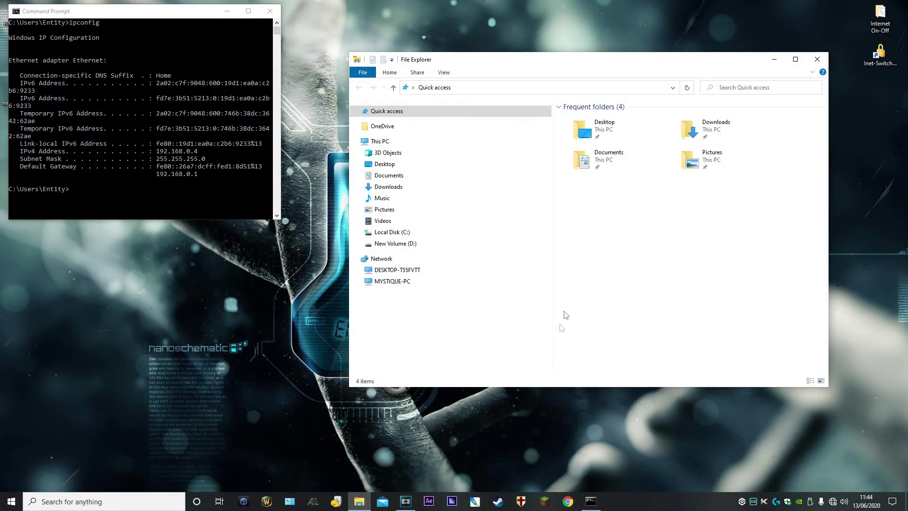
left_click(387, 243)
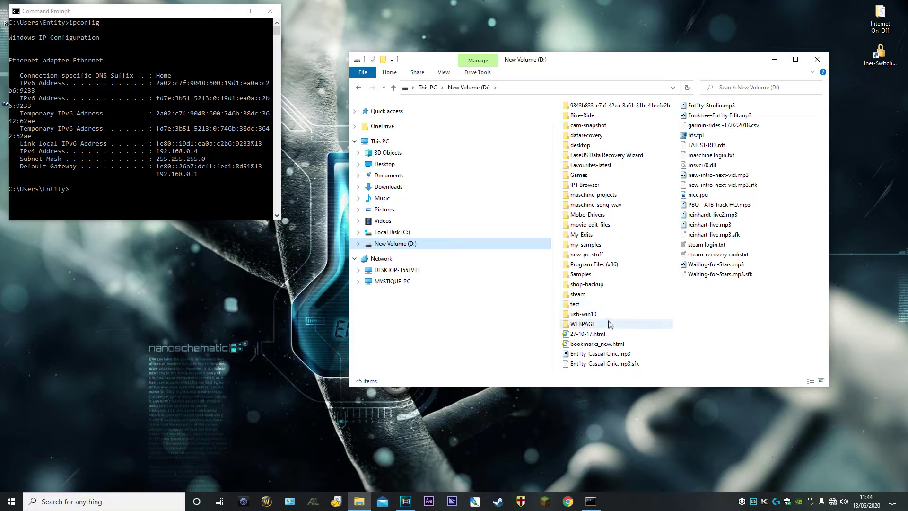
left_click(388, 232)
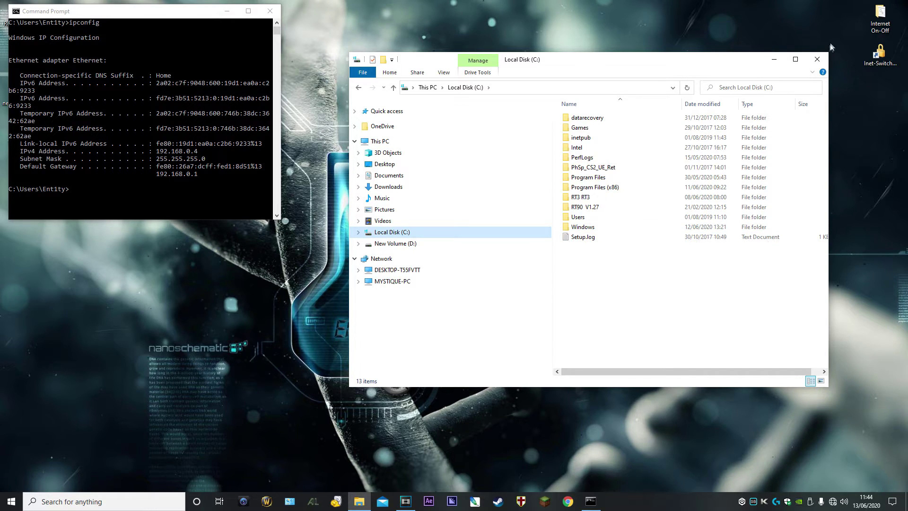
left_click(819, 60)
double_click(879, 19)
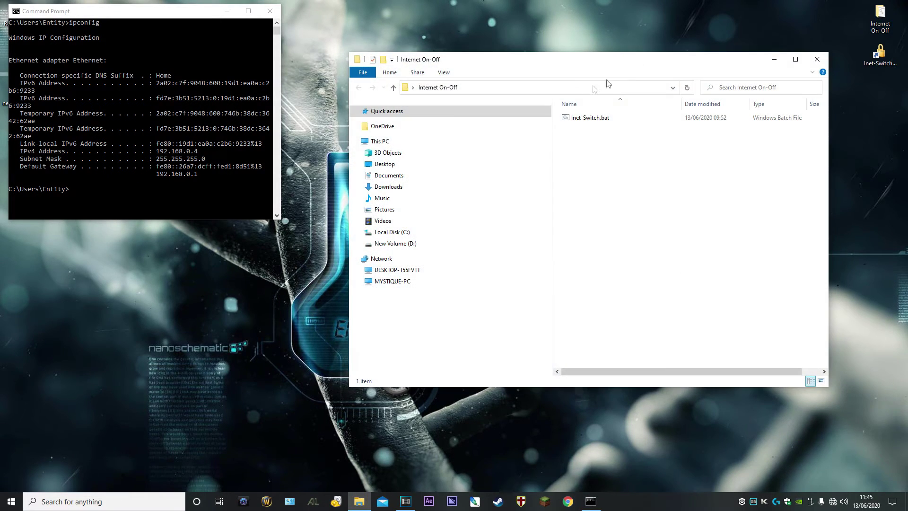
left_click(597, 118)
right_click(597, 119)
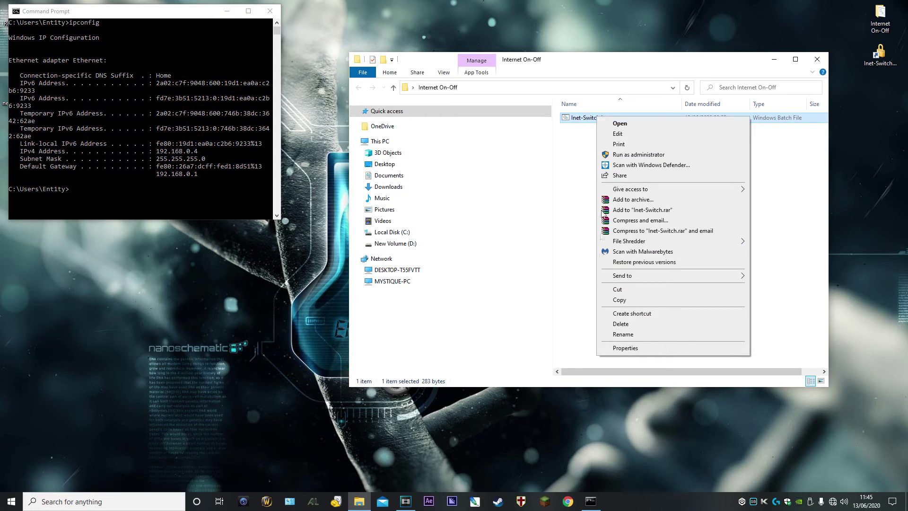
left_click(624, 348)
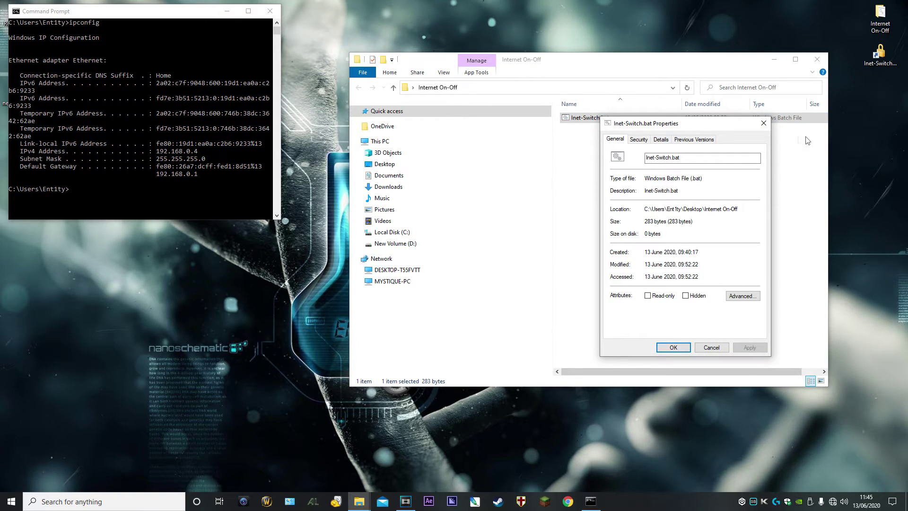
left_click(646, 160)
left_click(681, 157)
left_click(708, 349)
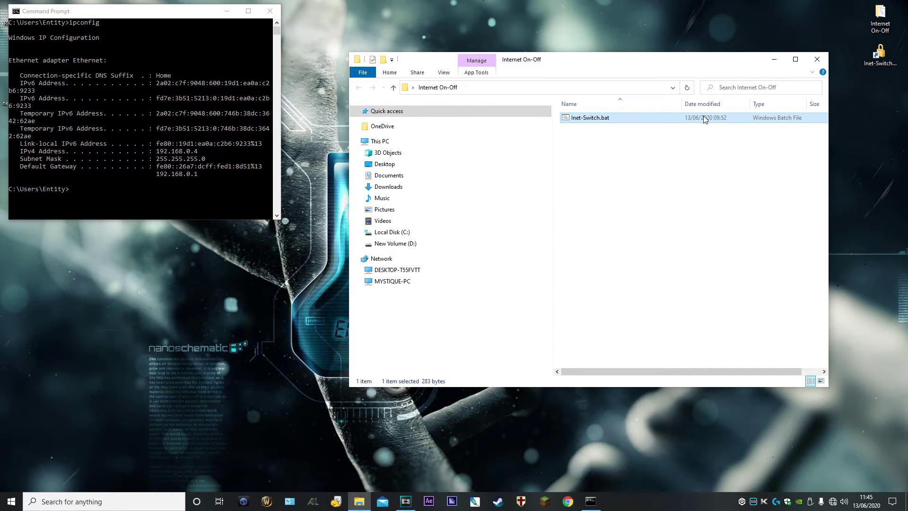
Dismiss the Inet-Switch.bat context menu and close the Internet On-Off folder window.
right_click(605, 117)
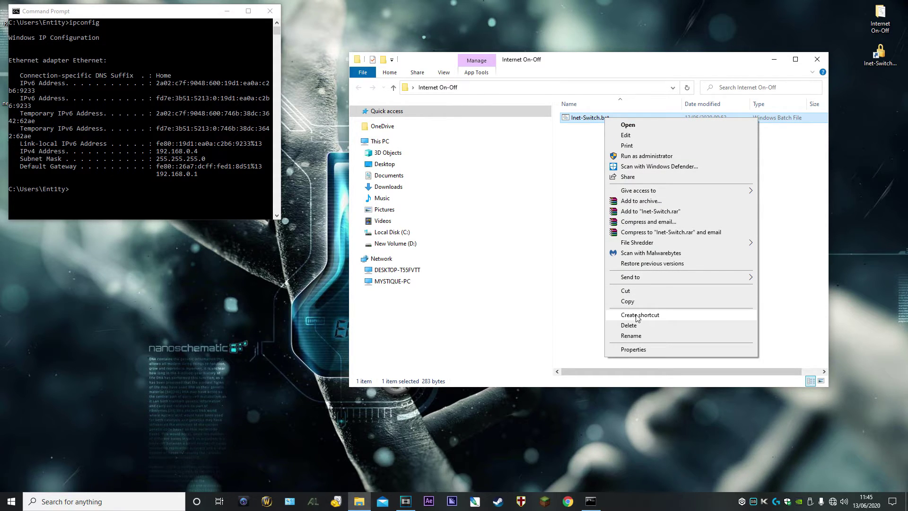
left_click(586, 259)
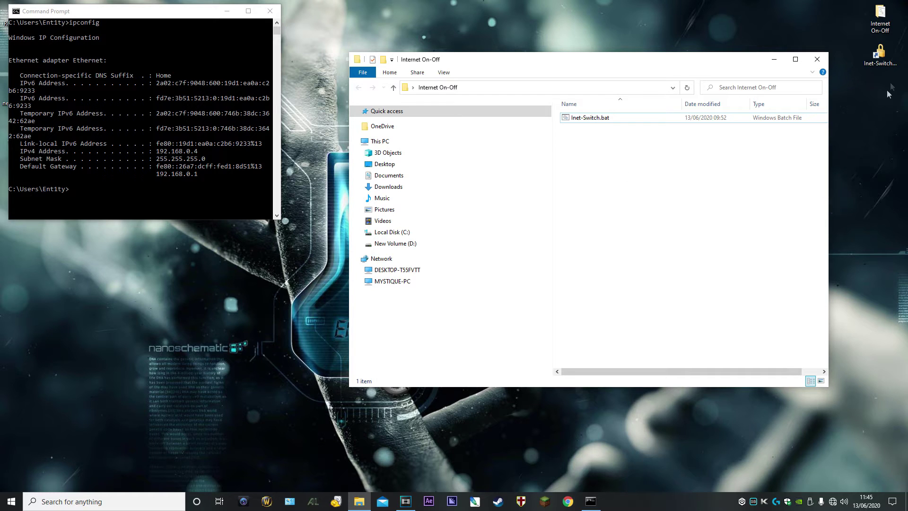
left_click(817, 59)
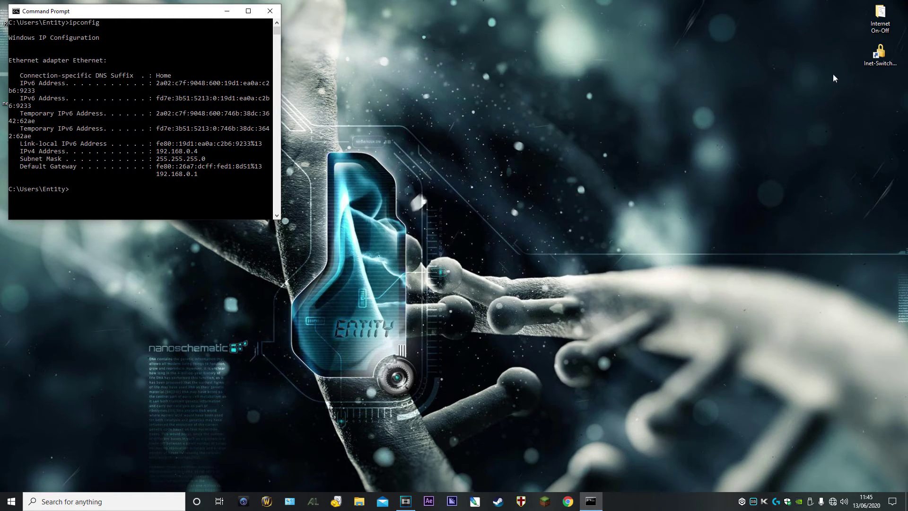
Verify the desktop Inet-Switch shortcut's Advanced properties keep Run as administrator enabled.
right_click(880, 55)
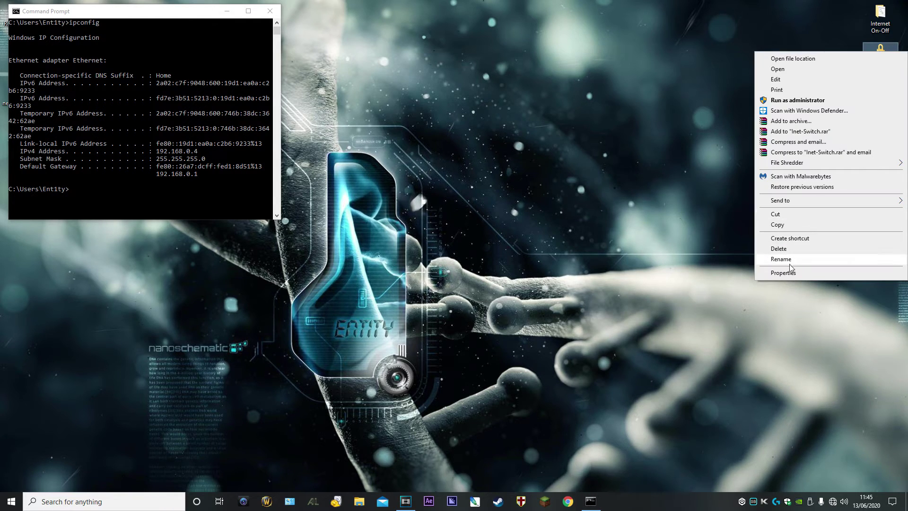
left_click(783, 272)
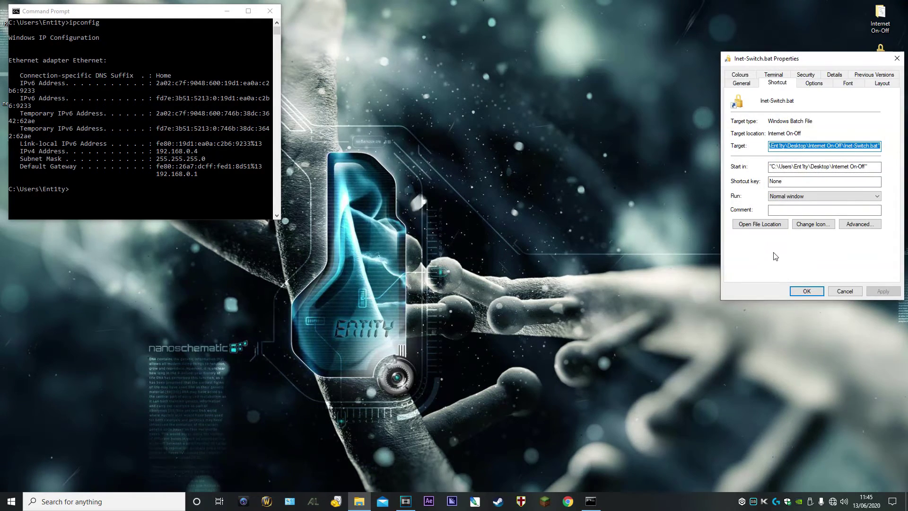
left_click_drag(857, 59, 609, 105)
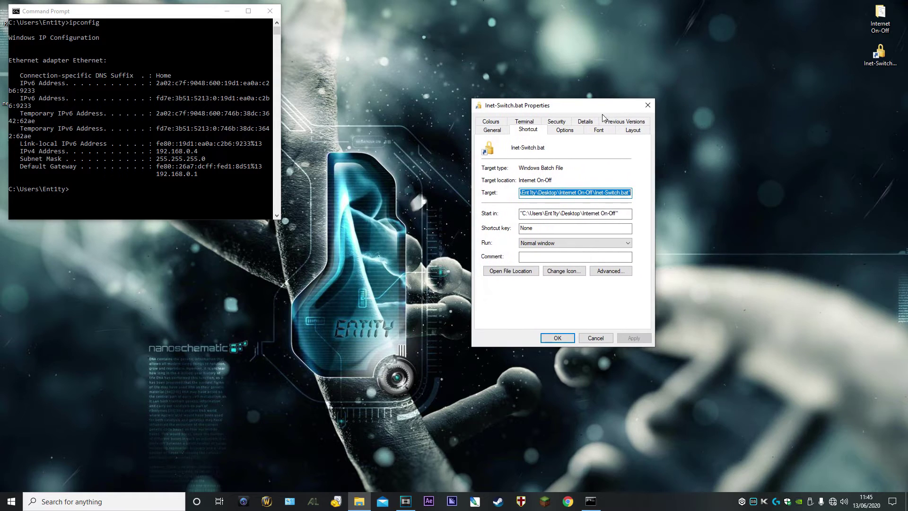
left_click(608, 273)
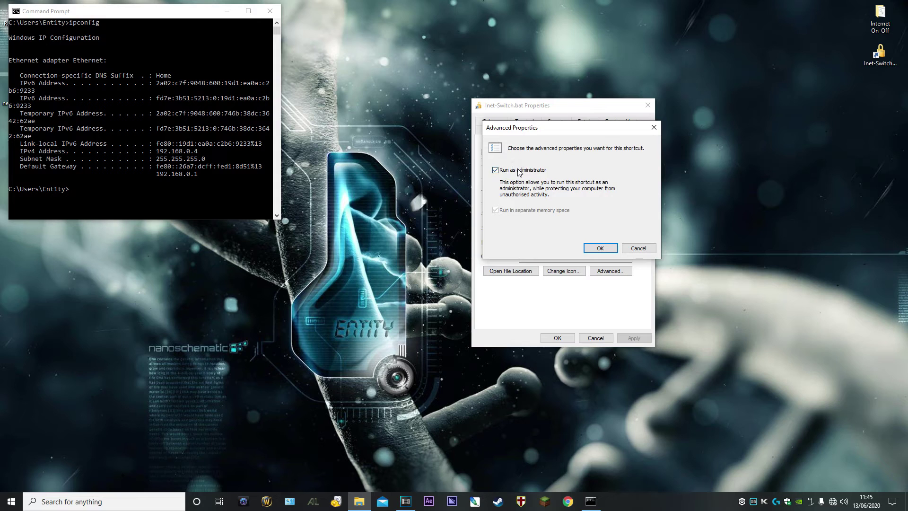
left_click(599, 248)
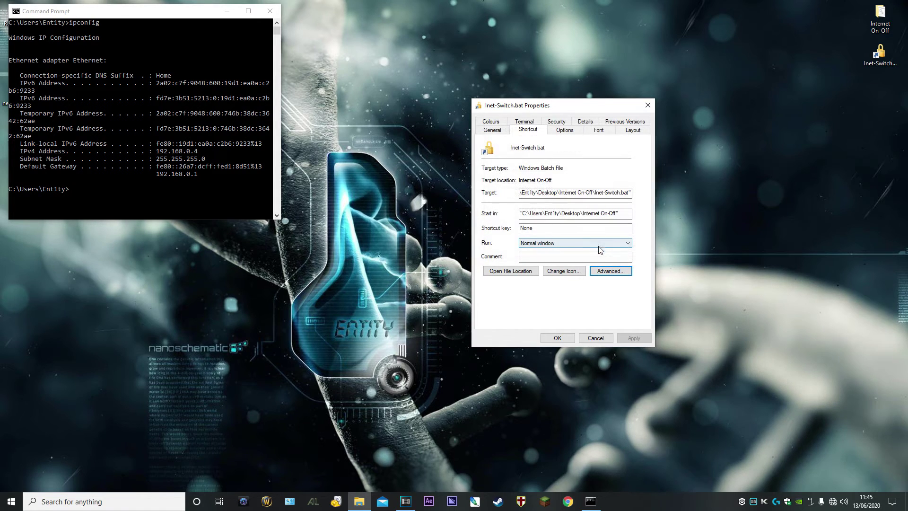
left_click(595, 338)
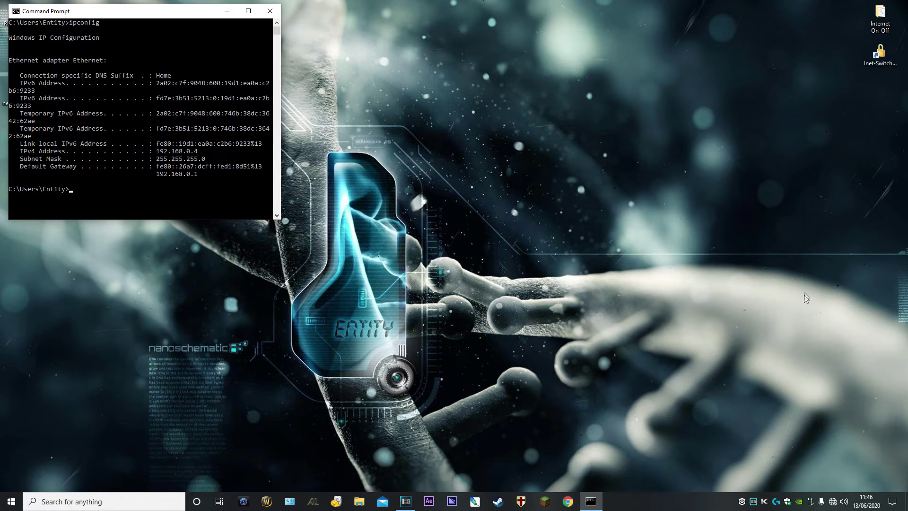
mouse_move(835, 504)
Close Command Prompt and run the Inet-Switch shortcut as admin, choosing option 2 to enable internet.
left_click(271, 11)
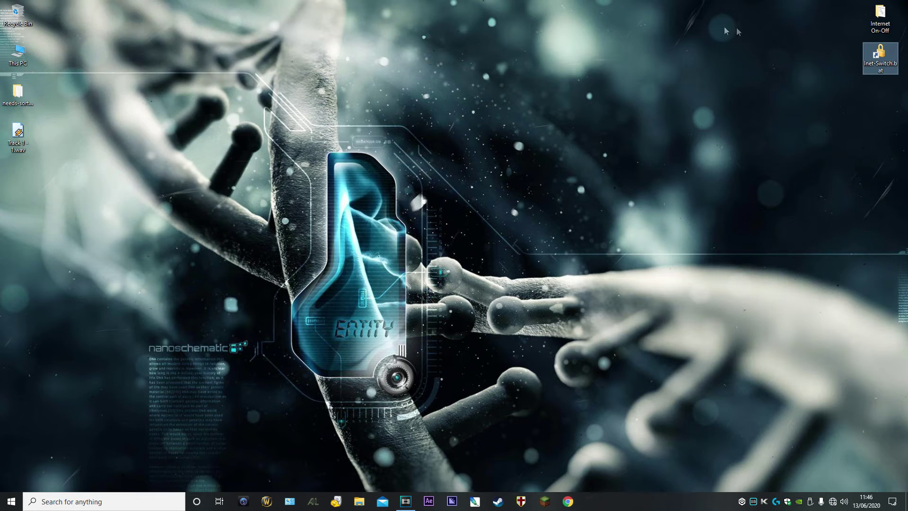
left_click(880, 55)
double_click(880, 55)
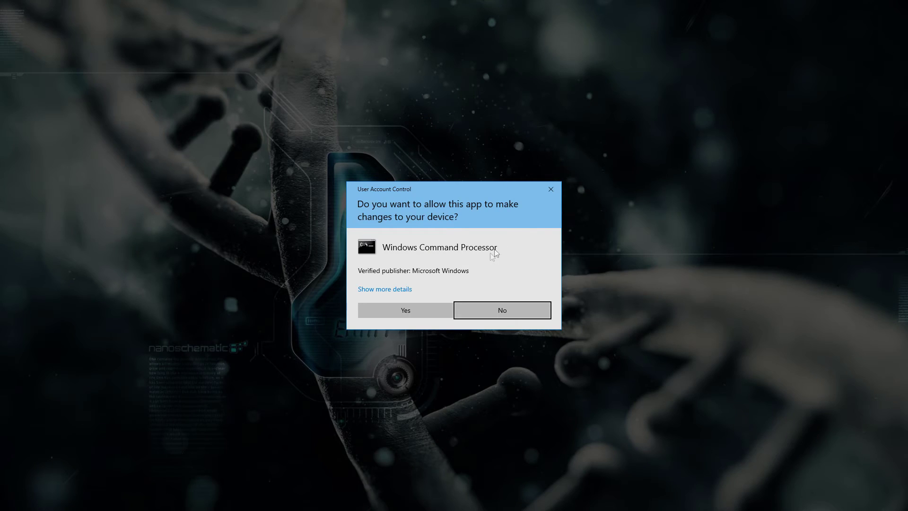
left_click(406, 308)
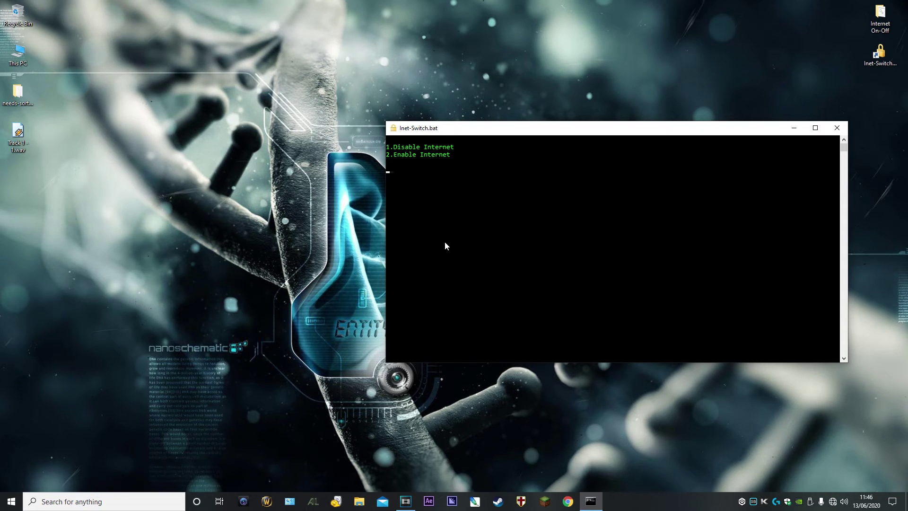
type("2")
key("Return")
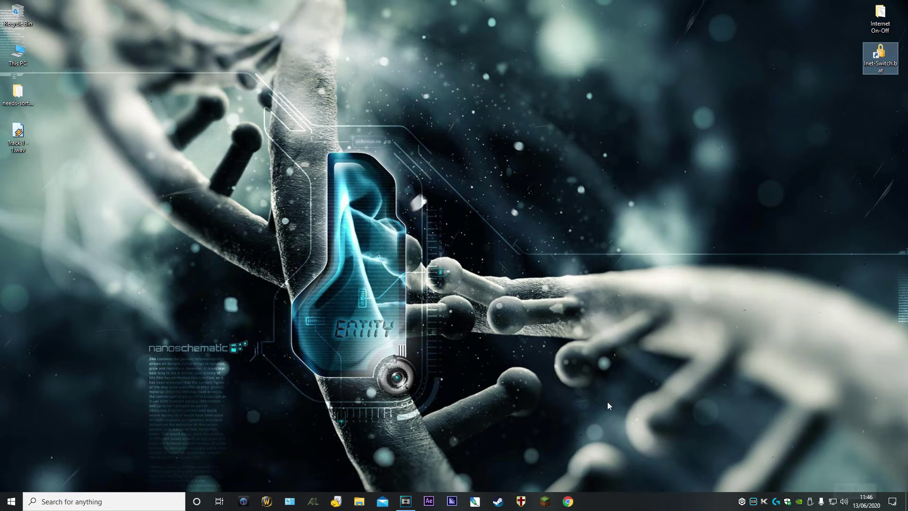
Open Chrome and load Google News to confirm the internet works.
left_click(568, 501)
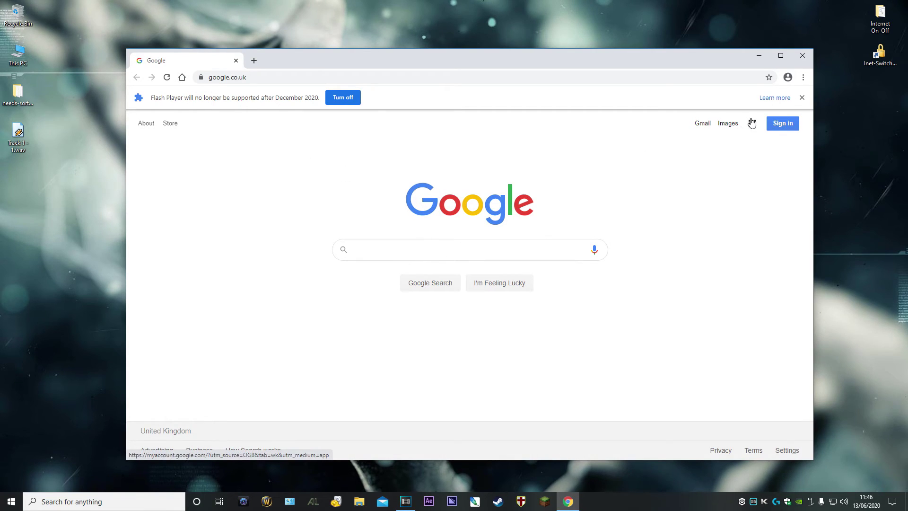
left_click(751, 122)
left_click(767, 213)
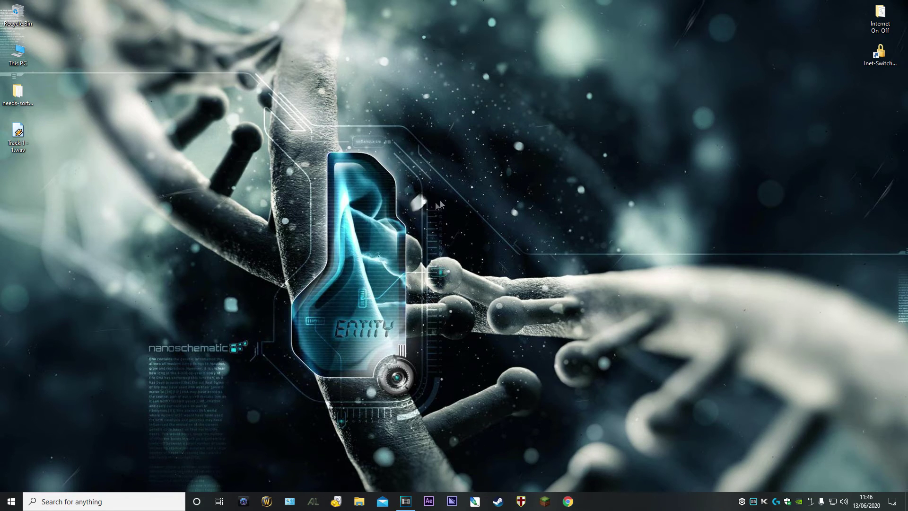
Run Inet-Switch.bat as administrator and choose option 1 to disable the internet.
double_click(883, 54)
left_click(406, 310)
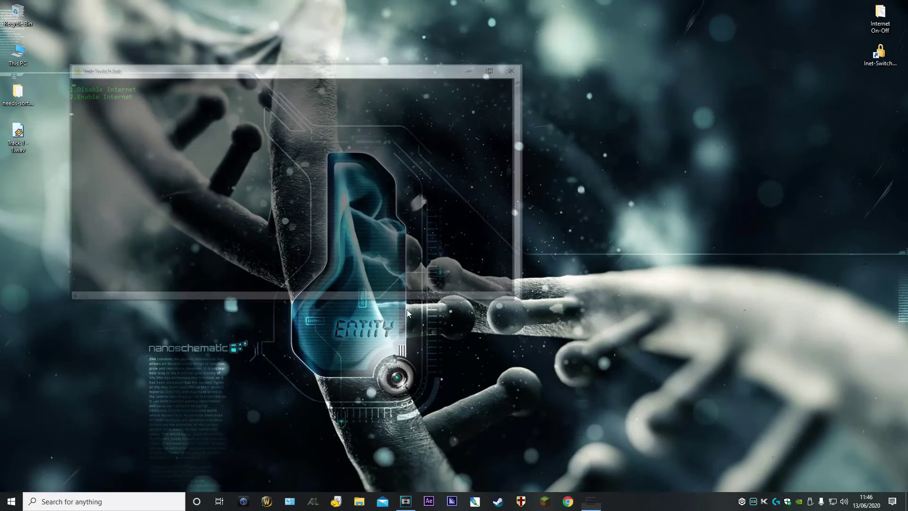
left_click_drag(273, 71, 568, 156)
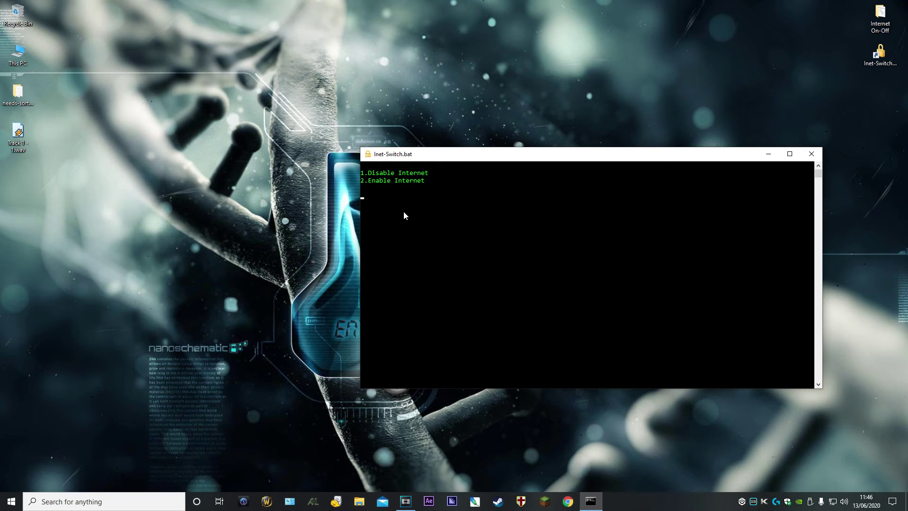
type("1")
key("Return")
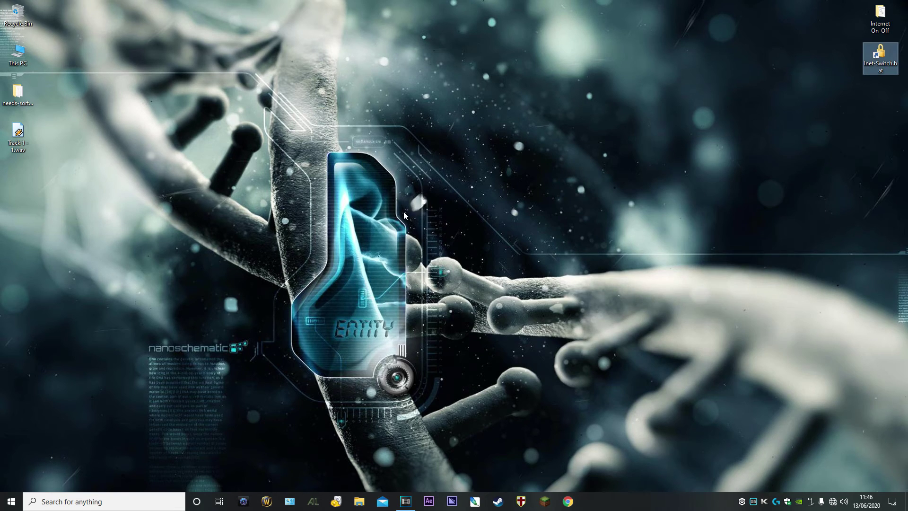
Verify in Chrome that google.co.uk no longer loads after reloading, then close the browser.
mouse_move(832, 506)
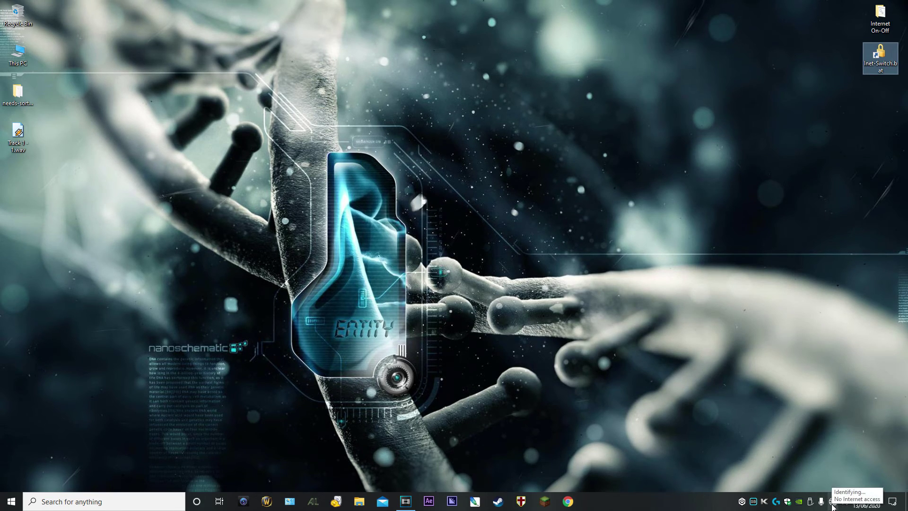
left_click(567, 502)
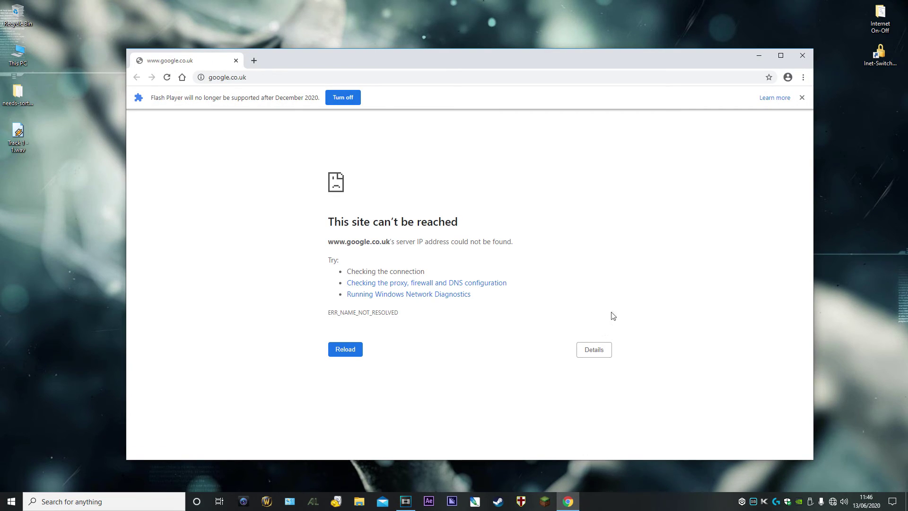
left_click(344, 350)
left_click(345, 349)
left_click(797, 58)
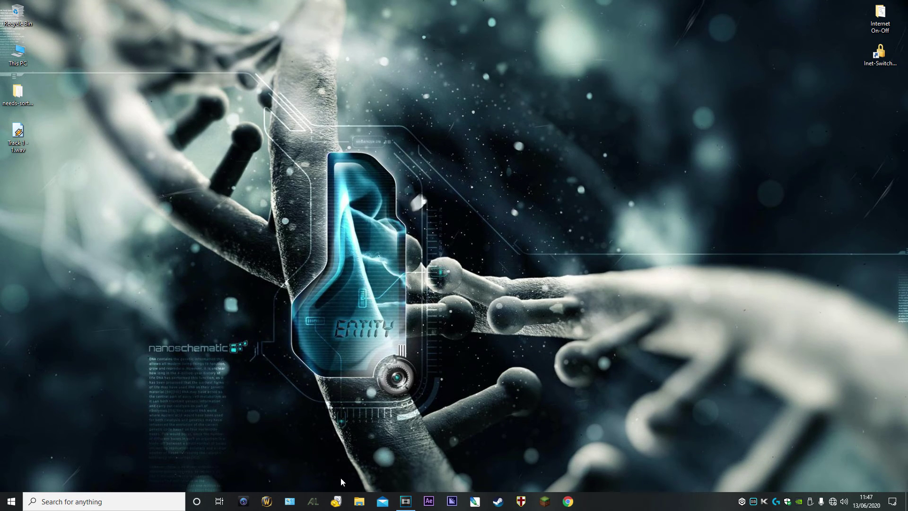
left_click(359, 501)
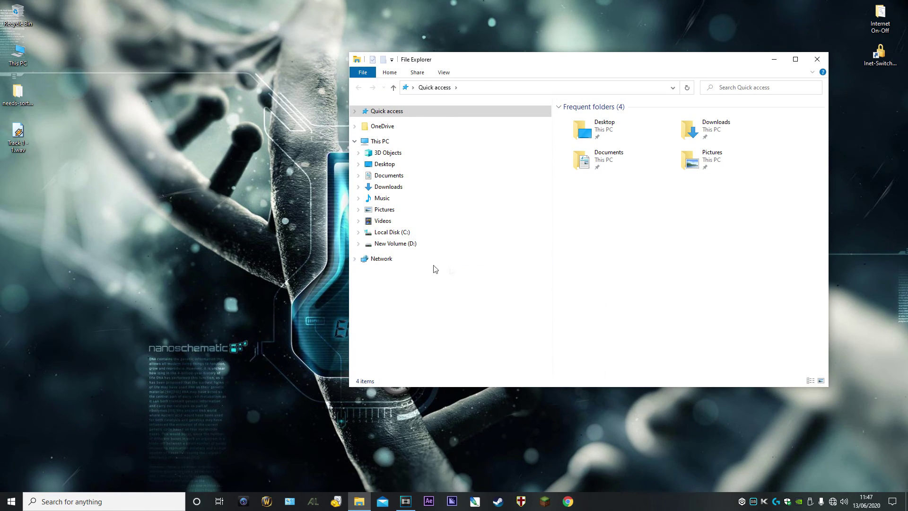
left_click_drag(492, 65, 423, 98)
left_click(319, 293)
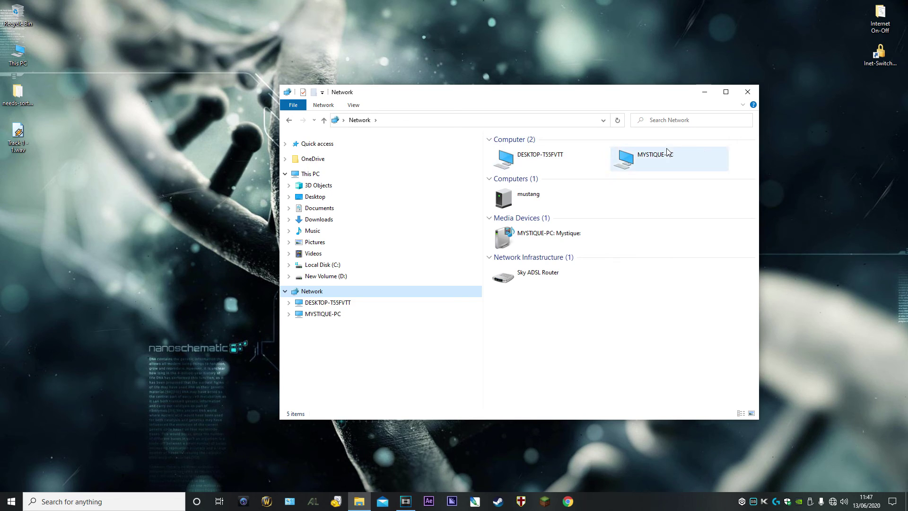
double_click(558, 162)
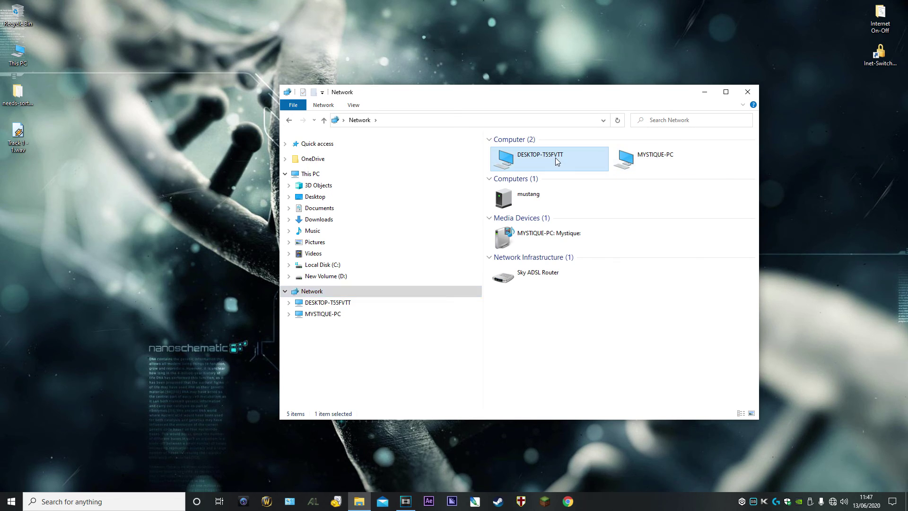
left_click(747, 93)
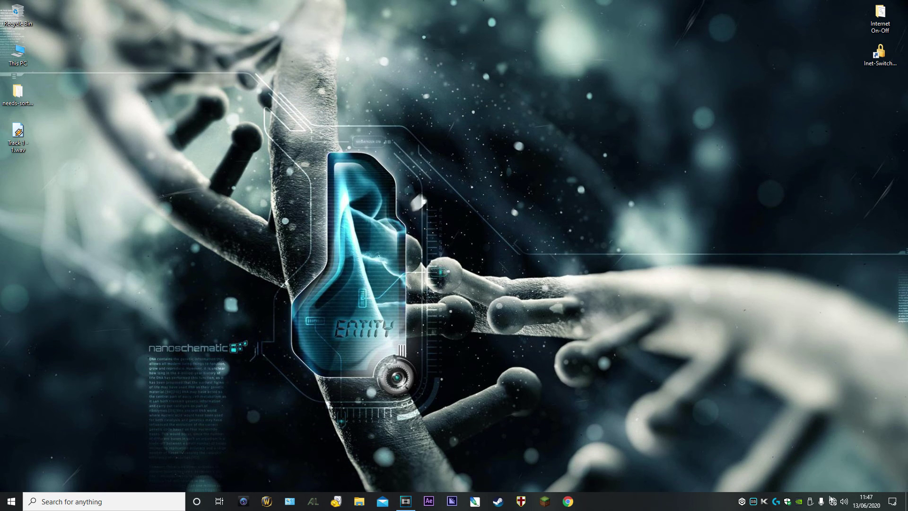
left_click(568, 501)
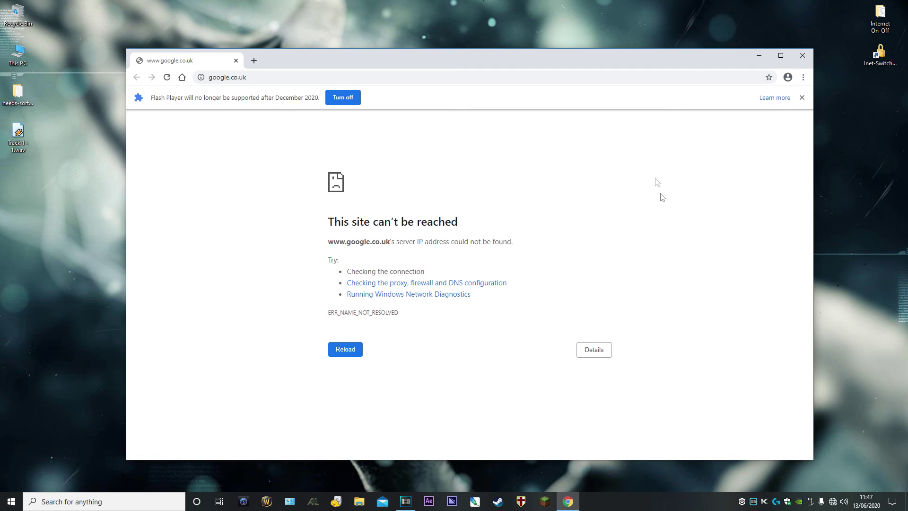
left_click(806, 54)
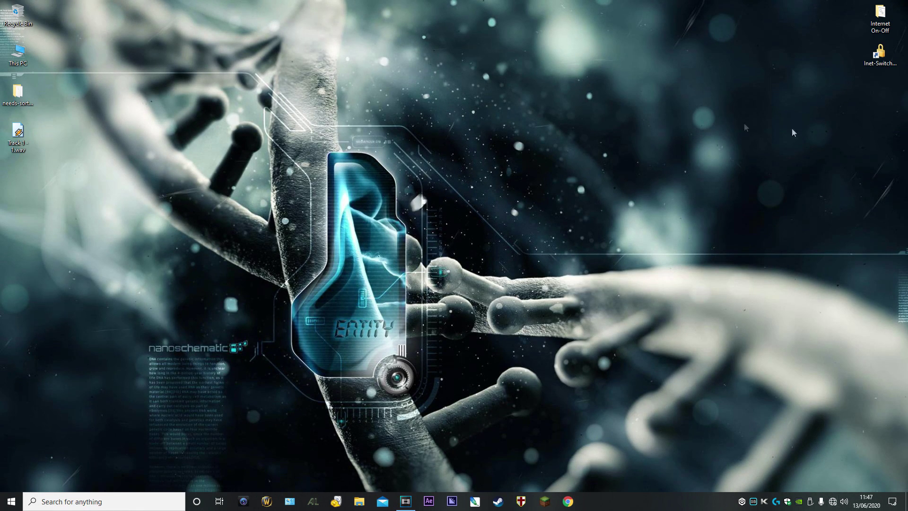